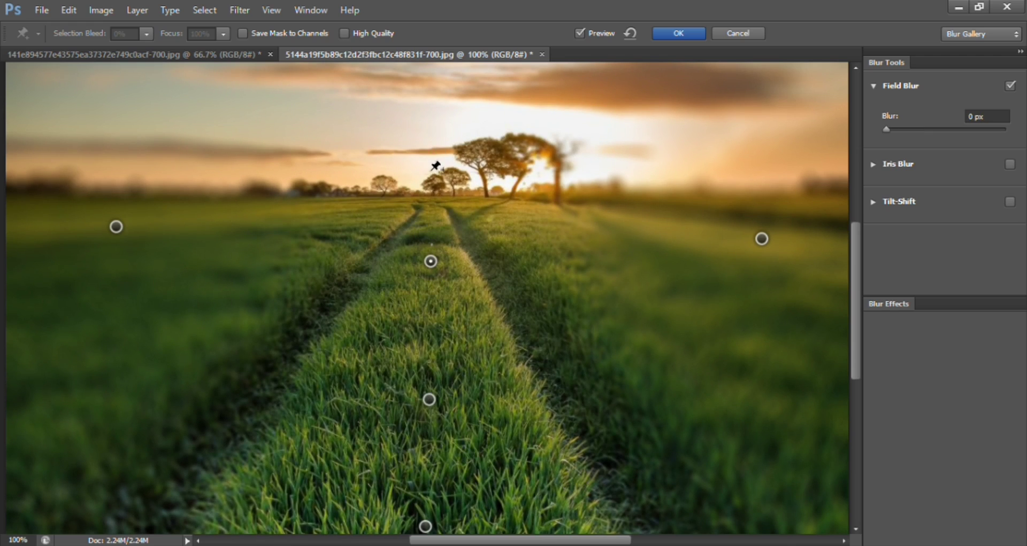
- Add a Field Blur pin on the horizon above the grass path, remove its blur and apply the filter
click(429, 172)
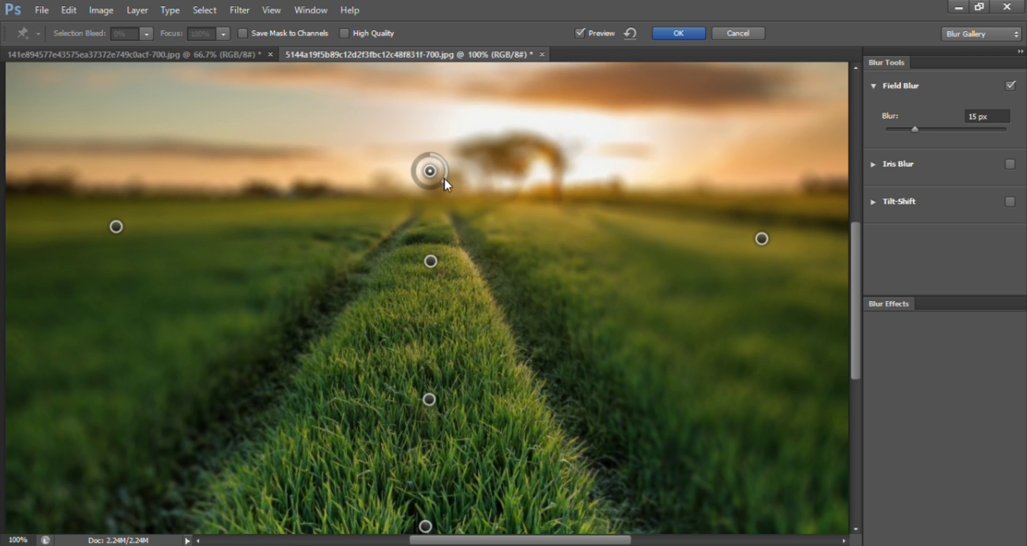
drag(443, 177, 437, 156)
click(670, 33)
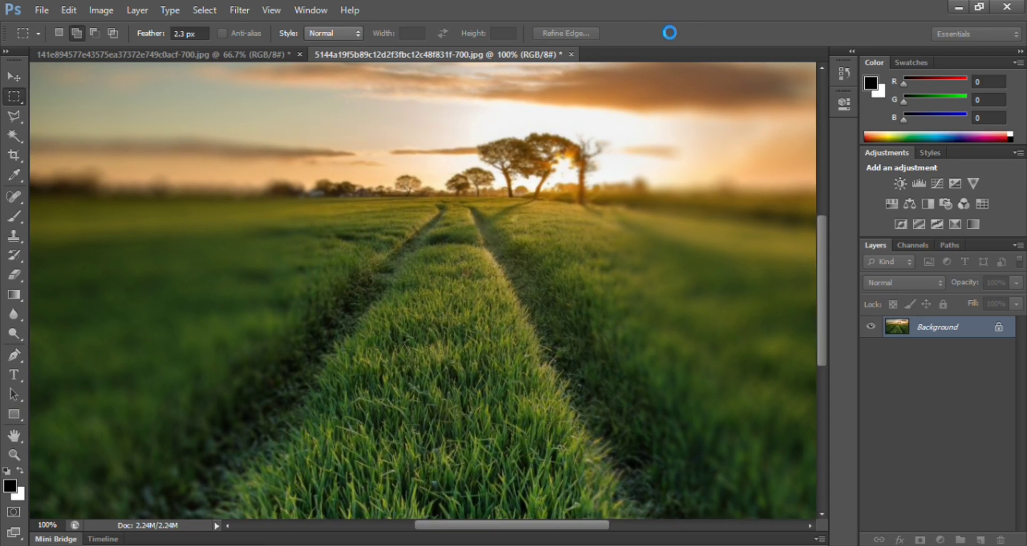
click(41, 10)
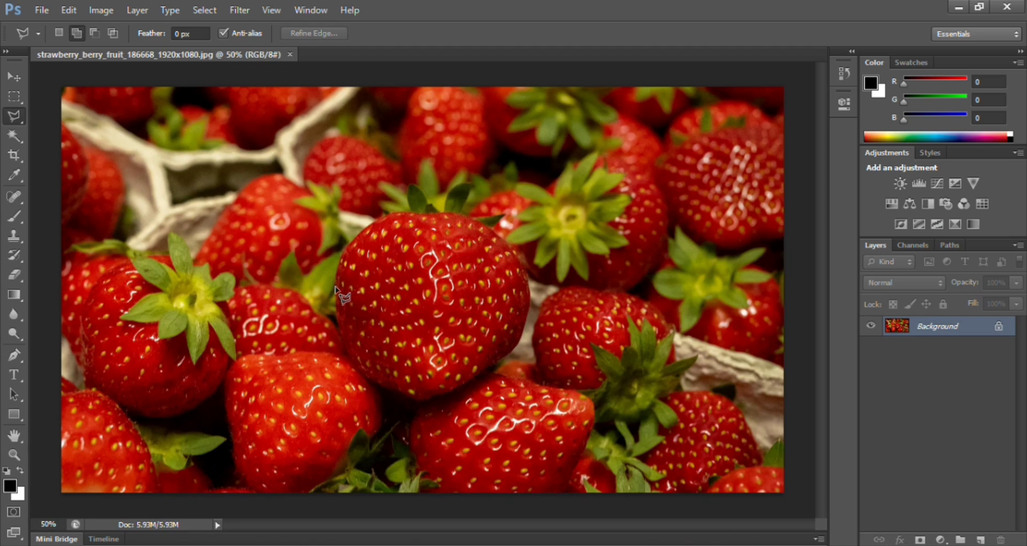
- Outline the large central strawberry and its leaves with the Polygonal Lasso as a closed selection
key(ctrl+plus)
key(ctrl+plus)
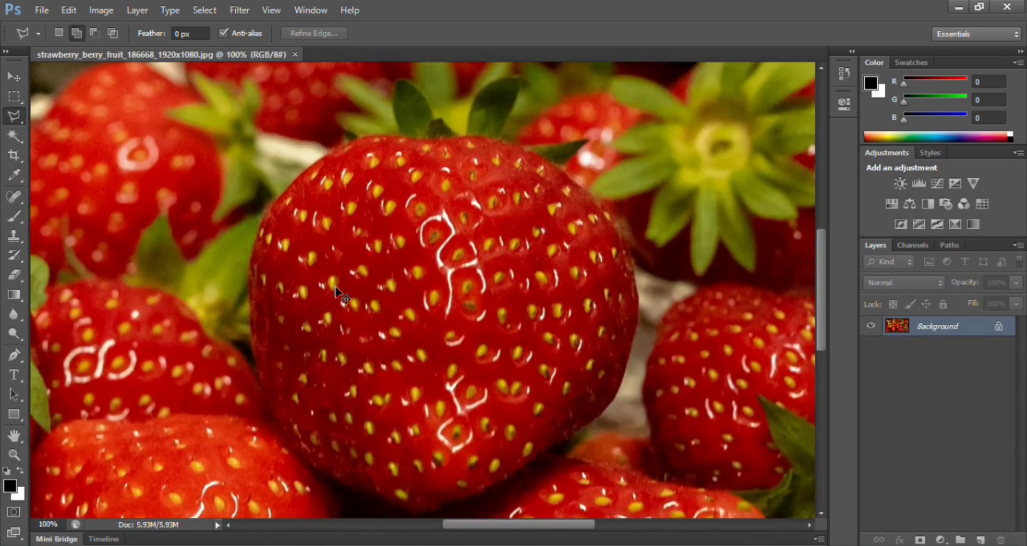
drag(818, 275, 820, 333)
mouse_move(421, 317)
mouse_down()
mouse_move(476, 309)
mouse_move(582, 241)
mouse_move(619, 200)
mouse_move(644, 85)
mouse_move(636, 160)
mouse_move(575, 128)
mouse_up()
click(588, 86)
click(527, 90)
click(499, 84)
click(523, 121)
click(470, 184)
click(453, 180)
click(431, 163)
click(418, 133)
click(398, 126)
click(392, 161)
click(401, 185)
click(350, 189)
click(318, 206)
click(289, 232)
click(268, 262)
click(256, 291)
click(269, 453)
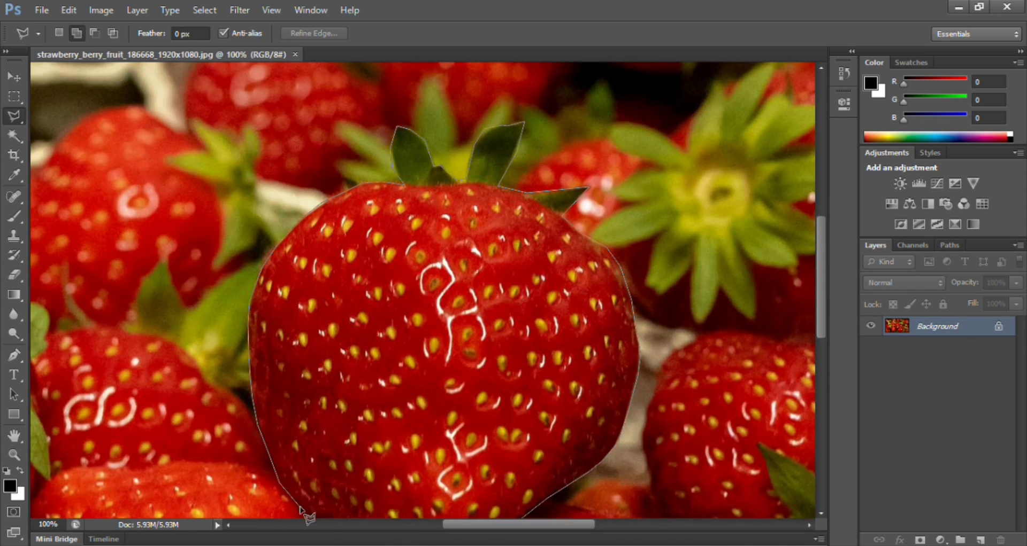
click(298, 507)
click(421, 487)
- Invert the strawberry selection and feather it with a radius of 5 pixels
right_click(422, 486)
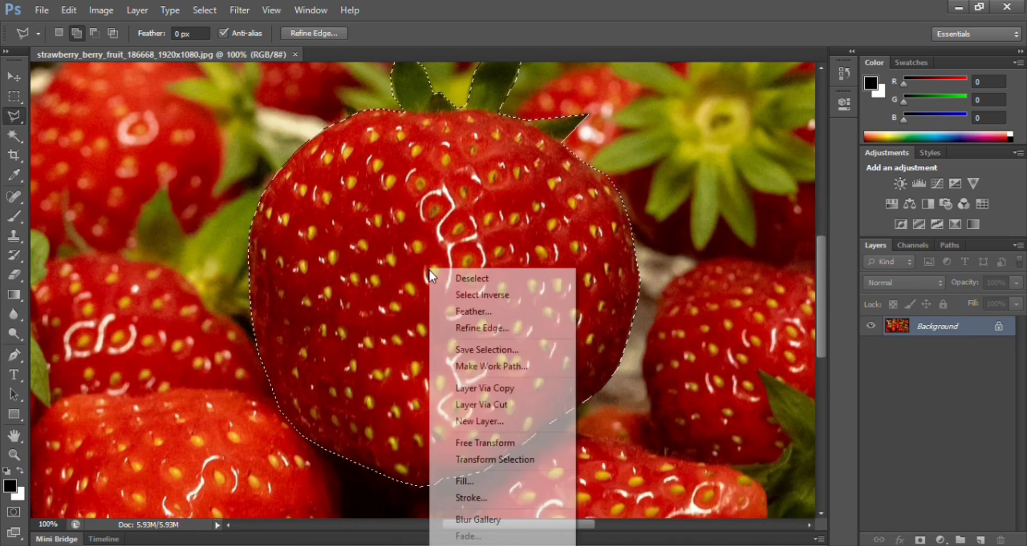
click(490, 297)
right_click(475, 228)
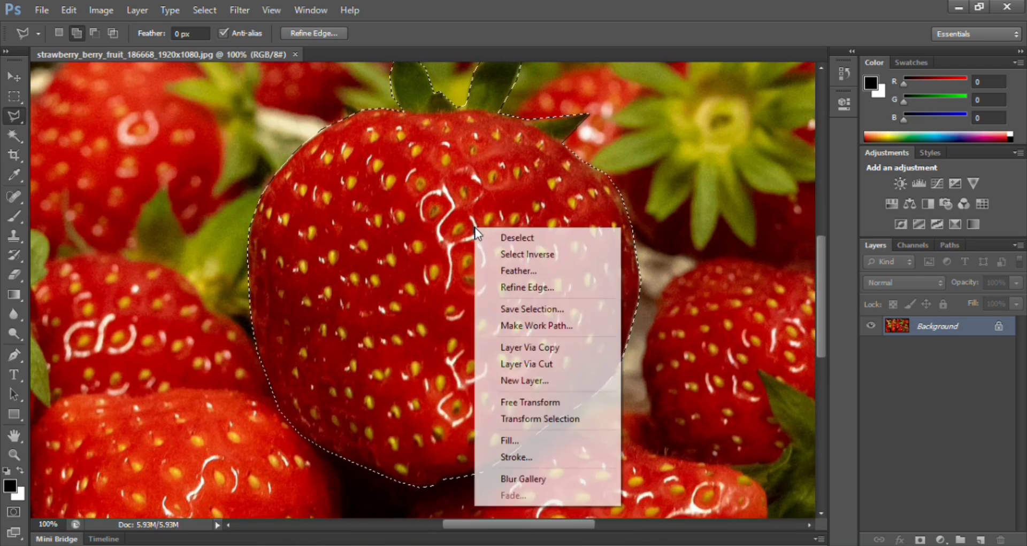
click(551, 271)
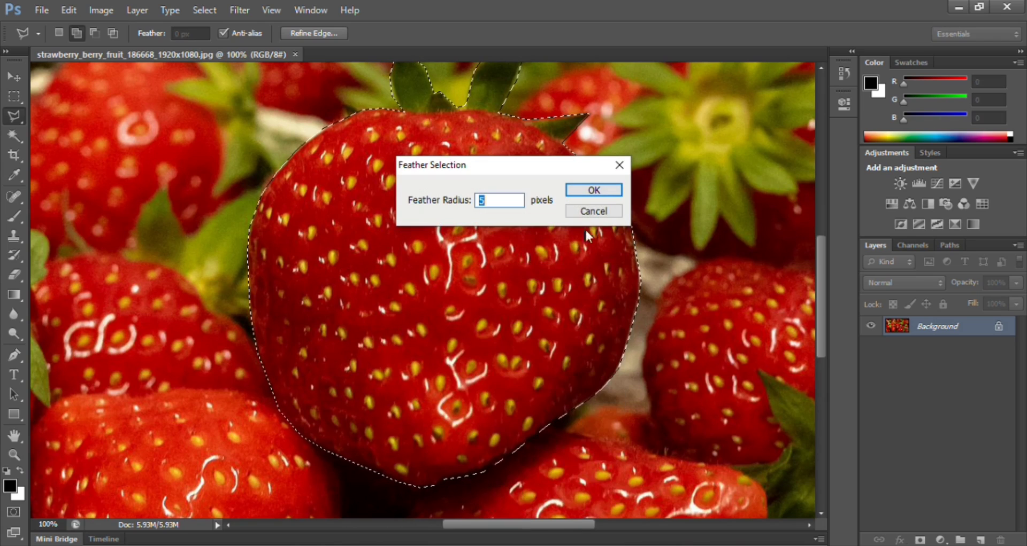
text(5)
click(591, 190)
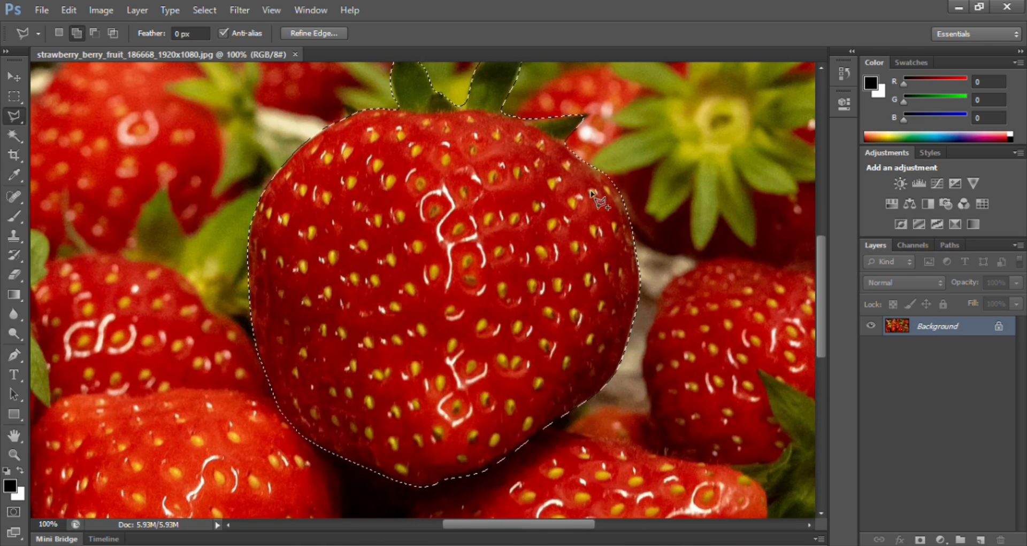
- Feather the current selection again with a radius of 1 pixel
right_click(517, 183)
click(493, 176)
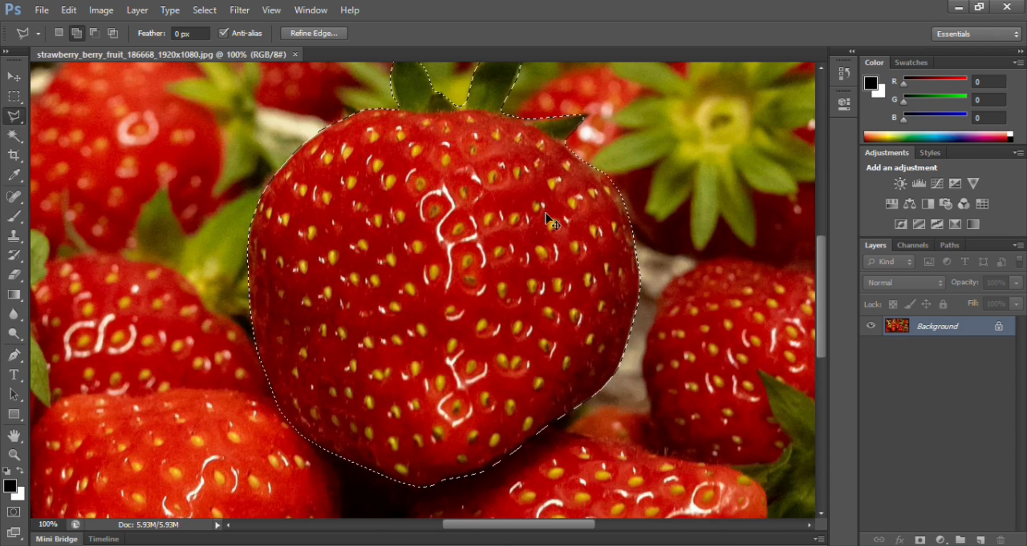
right_click(508, 188)
click(550, 223)
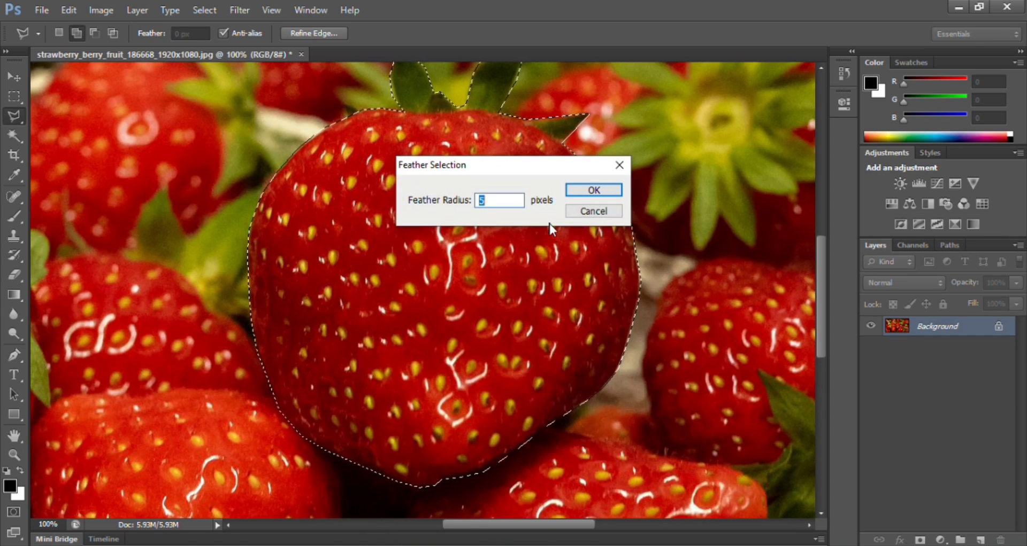
text(2.1)
key(ctrl+a)
text(1)
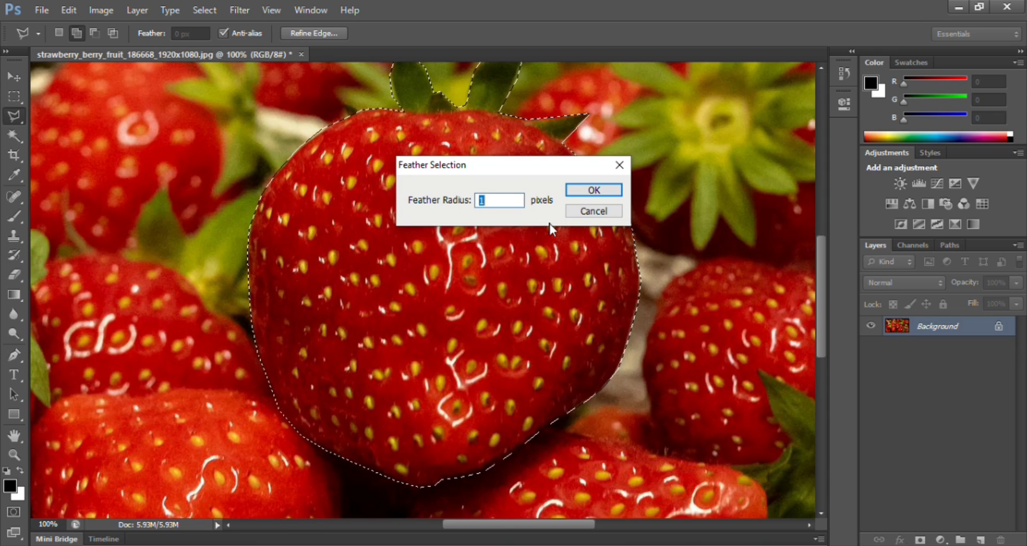
click(595, 191)
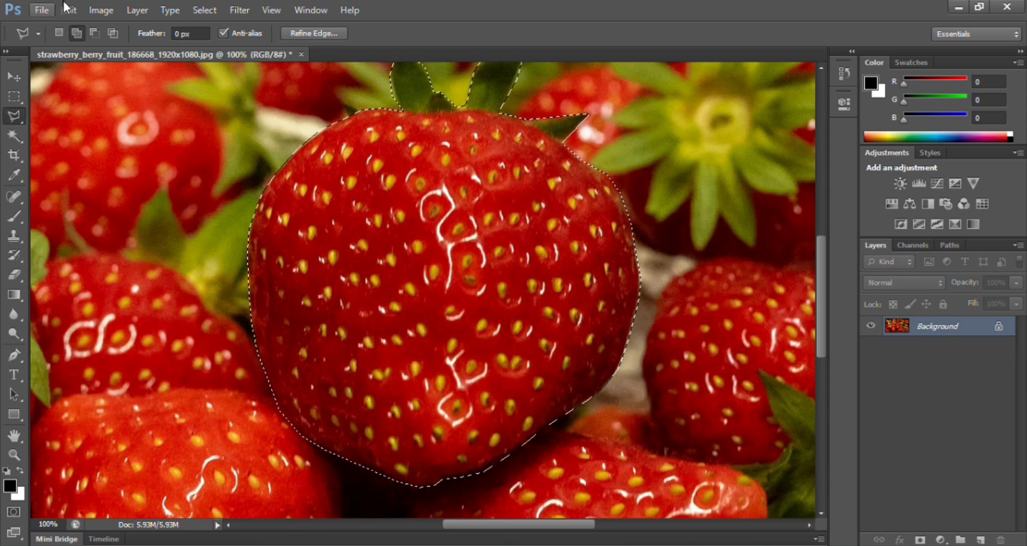
- Apply a Radial Blur around the strawberry with amount 22, Spin method and Good quality, and clear the selection
click(242, 12)
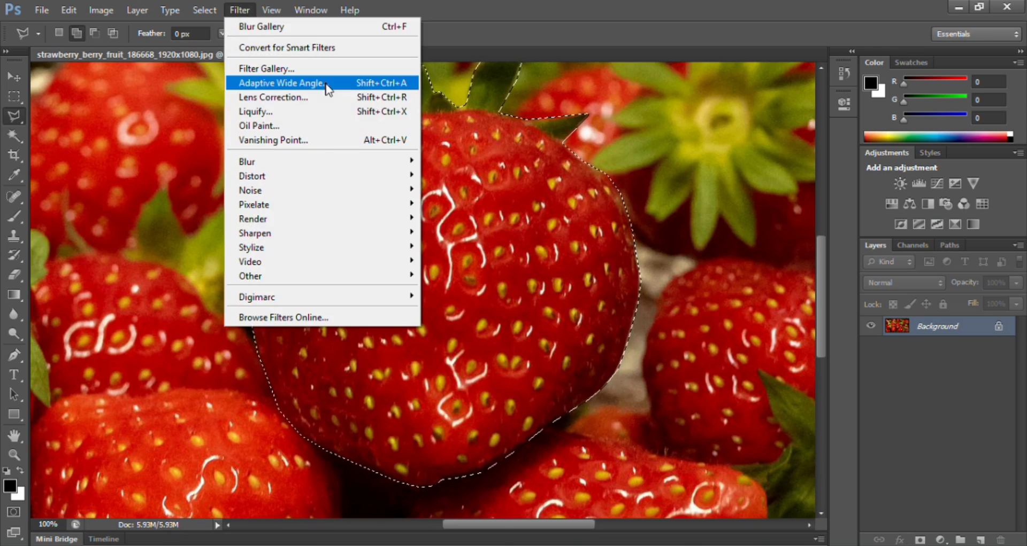
mouse_move(320, 165)
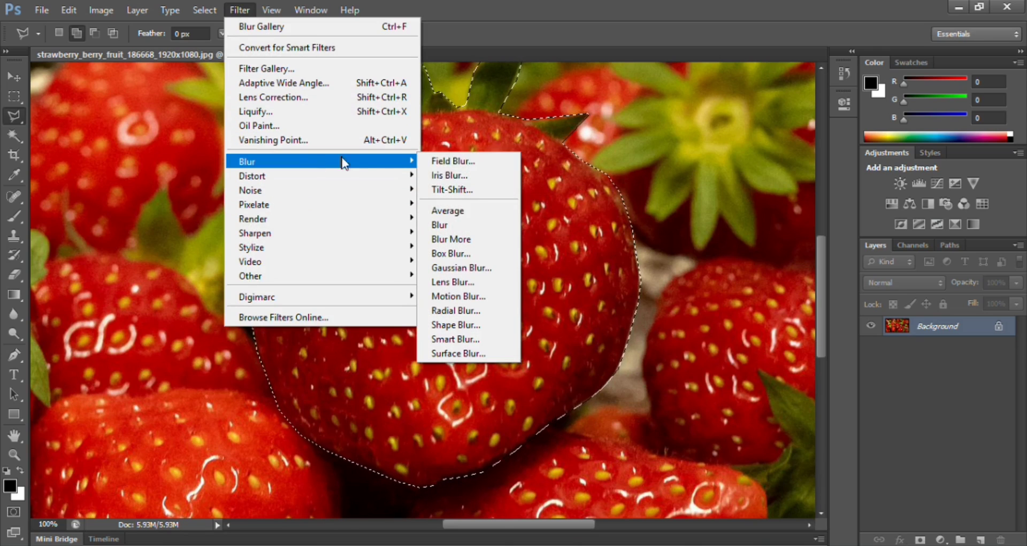
click(478, 313)
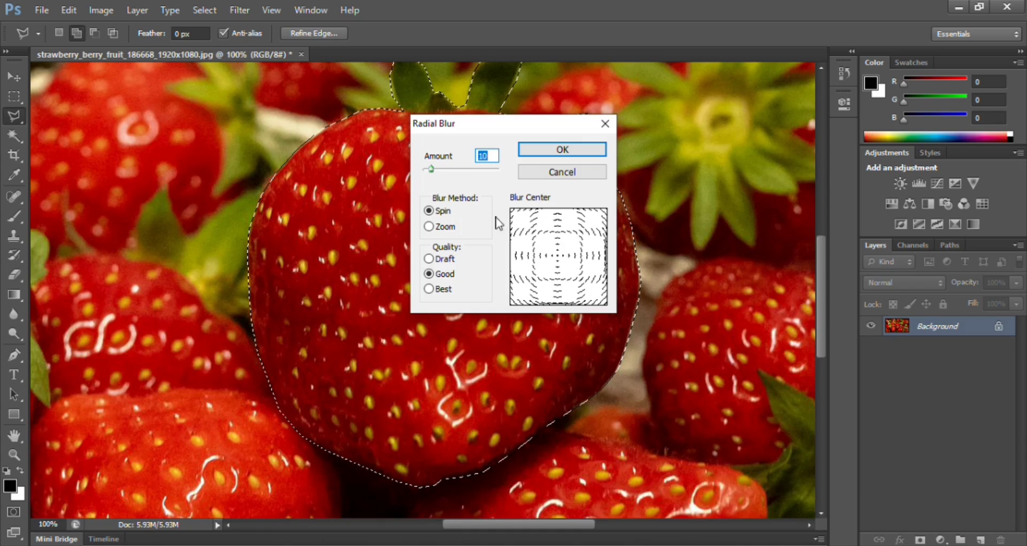
drag(431, 170, 438, 172)
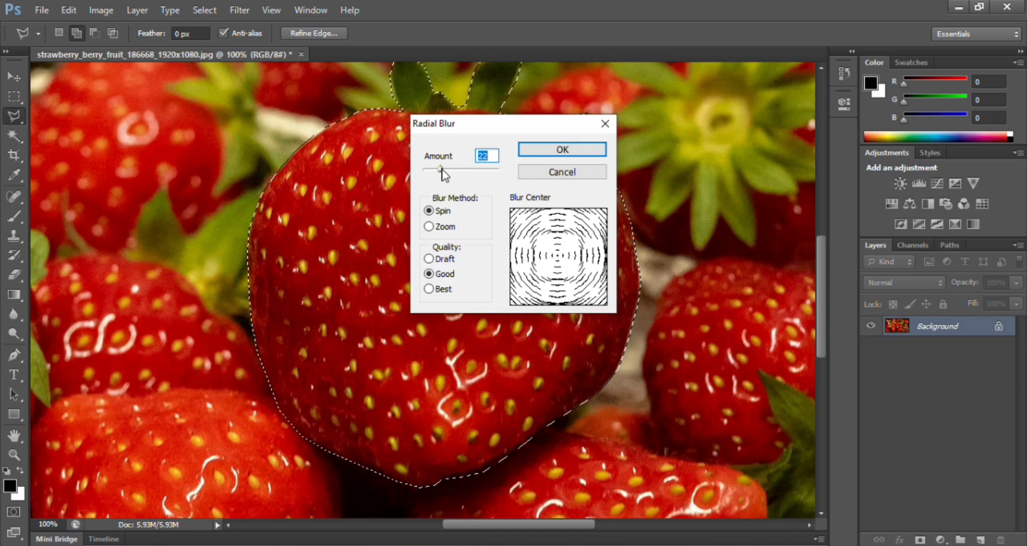
click(536, 152)
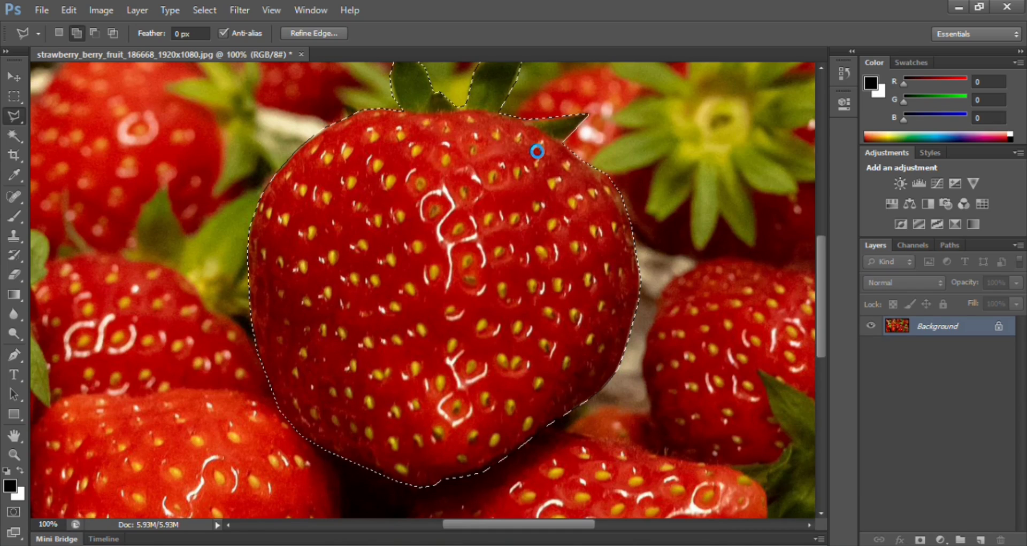
key(ctrl+minus)
key(ctrl+minus)
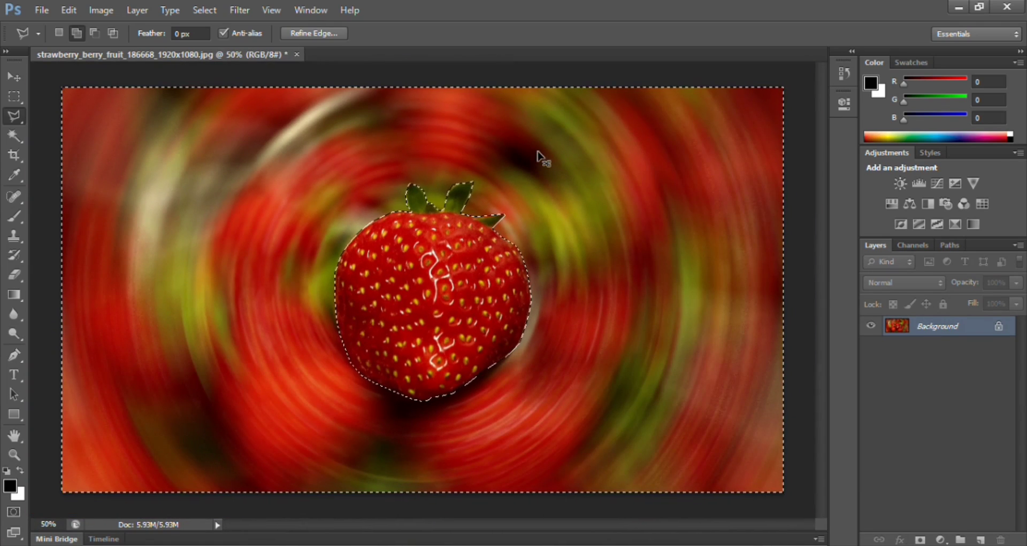
key(ctrl+d)
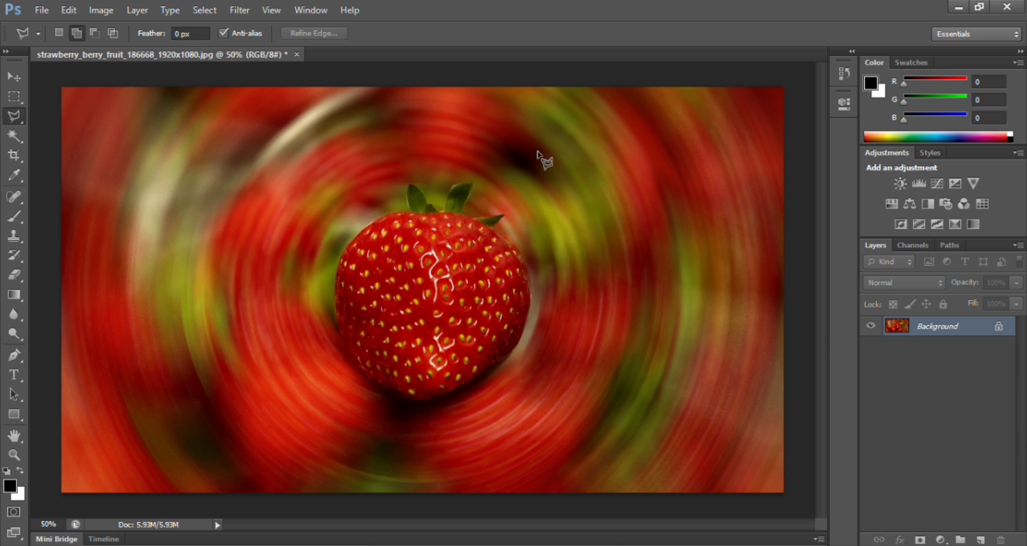
- Restore the selection around the strawberry and undo the Spin radial blur
key(shift+ctrl+d)
click(231, 10)
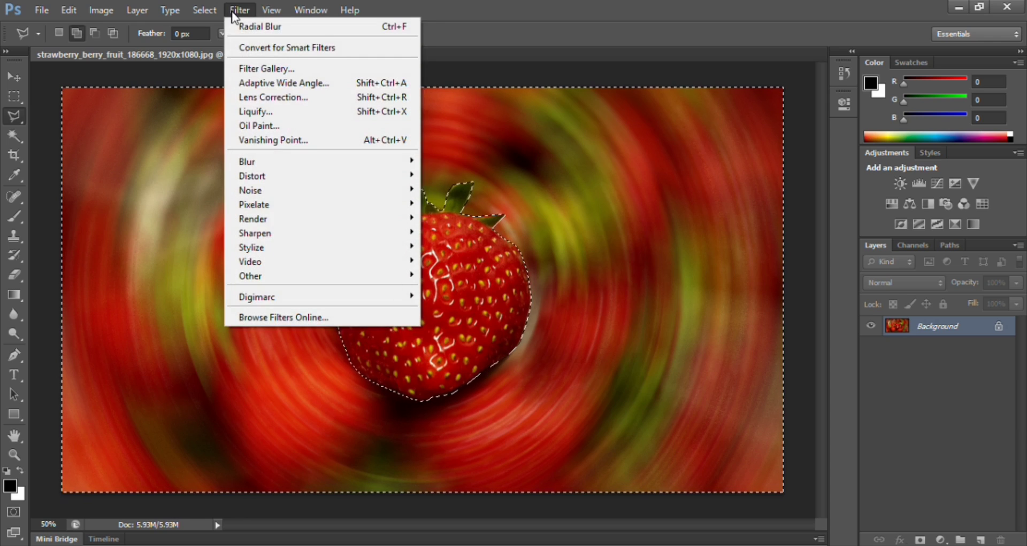
click(648, 191)
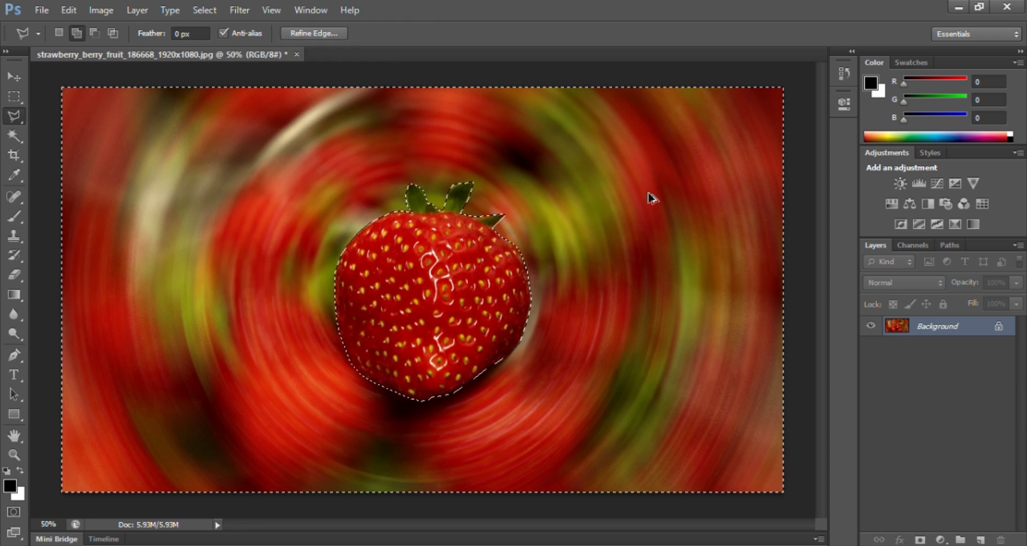
key(ctrl+z)
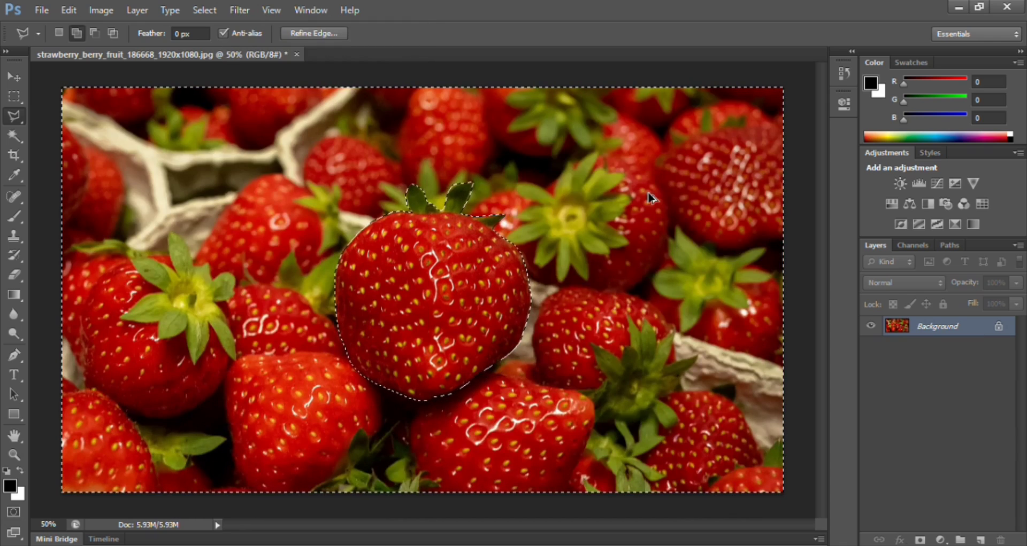
- Apply a Radial Blur around the strawberry with amount 26, Zoom method and Good quality, and clear the selection
click(239, 10)
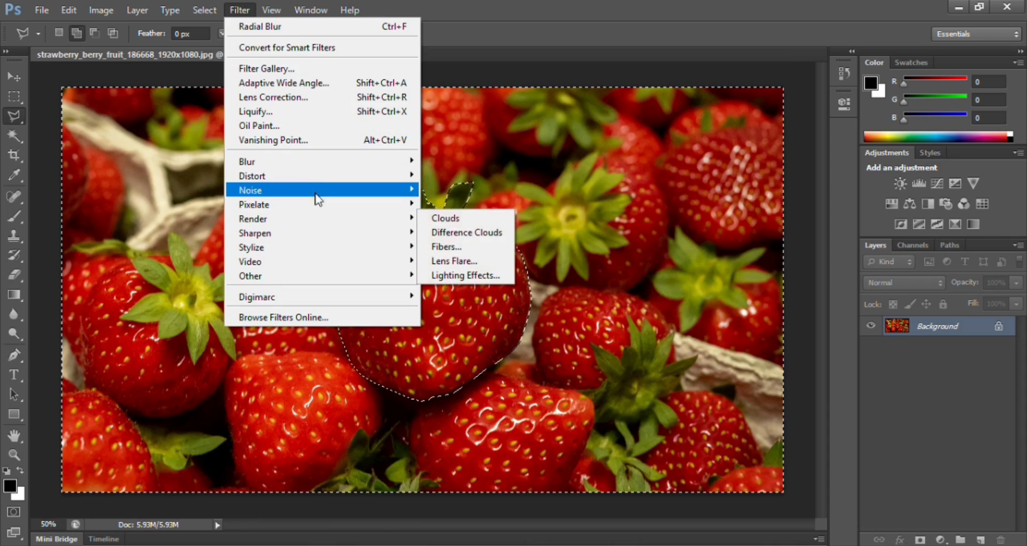
mouse_move(321, 161)
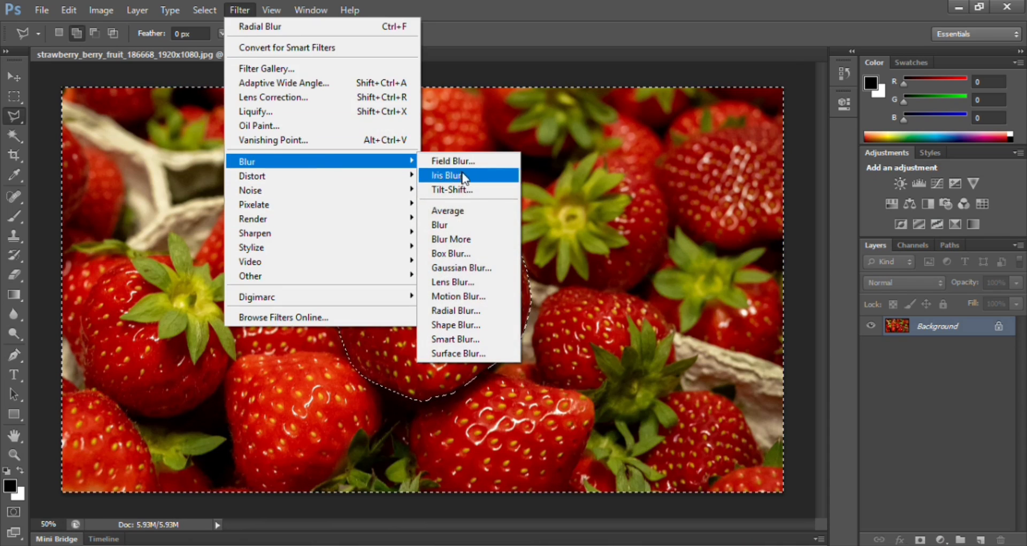
click(466, 311)
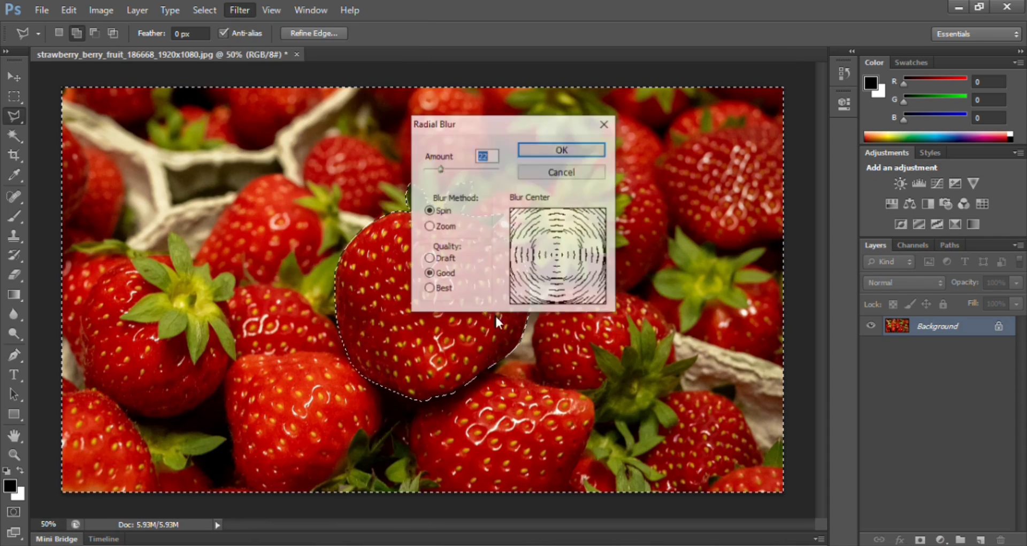
click(440, 228)
drag(439, 169, 442, 172)
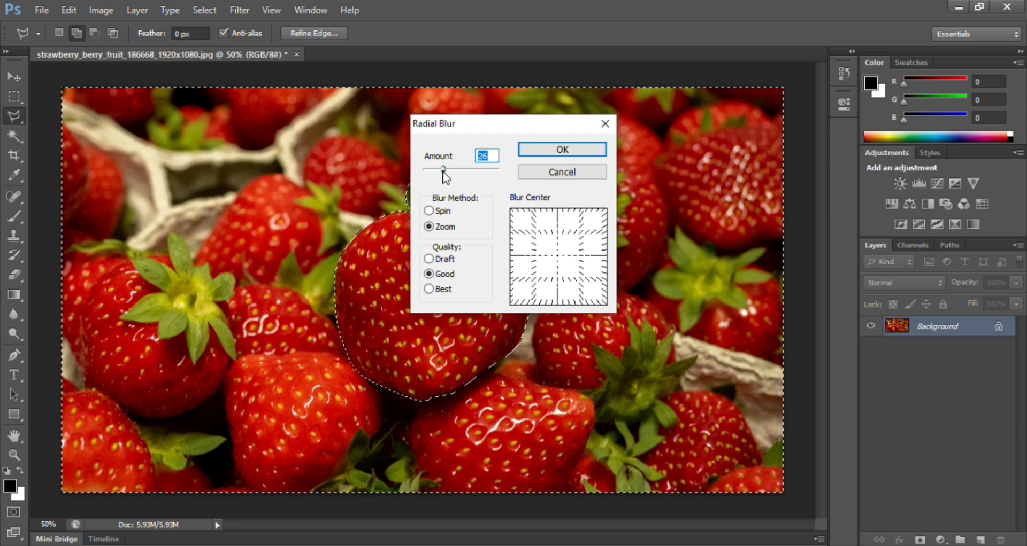
click(586, 150)
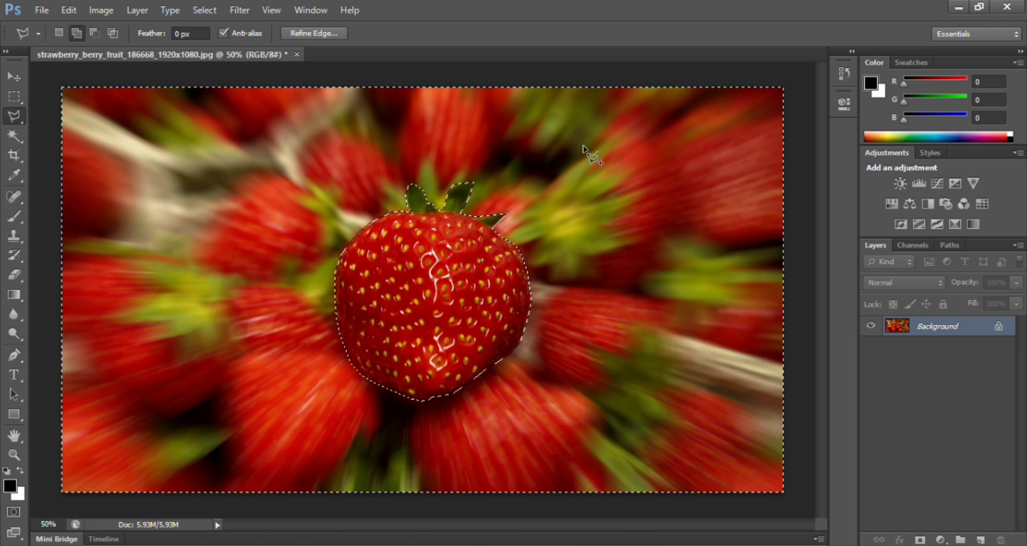
key(ctrl+d)
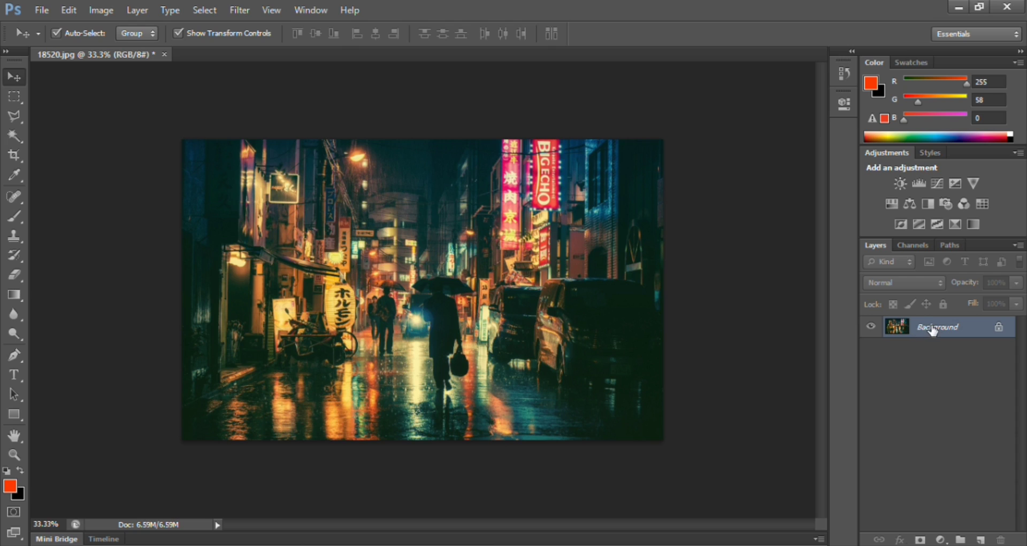
- Duplicate the Background layer of the night street photo and swap the foreground and background colours
right_click(938, 332)
click(889, 364)
click(644, 168)
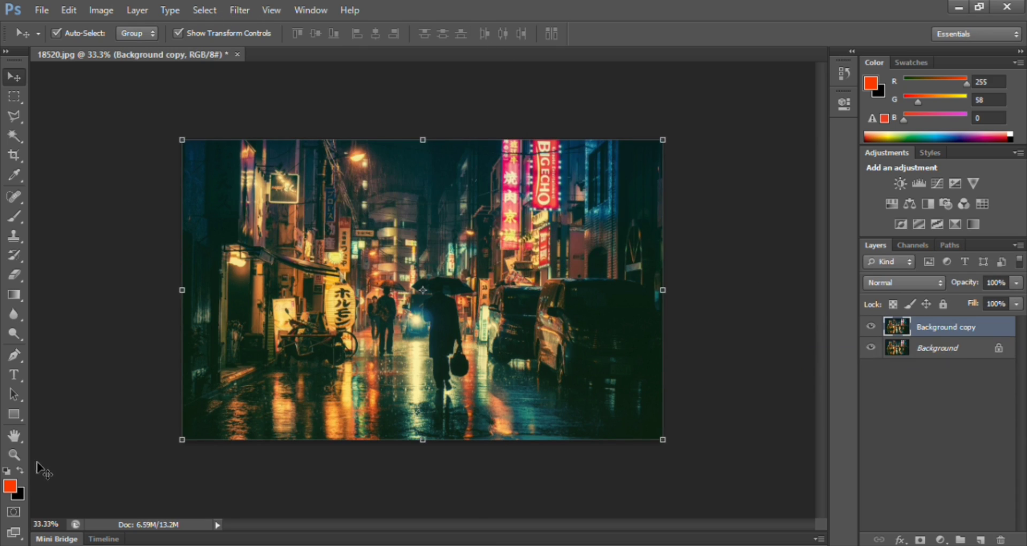
click(19, 469)
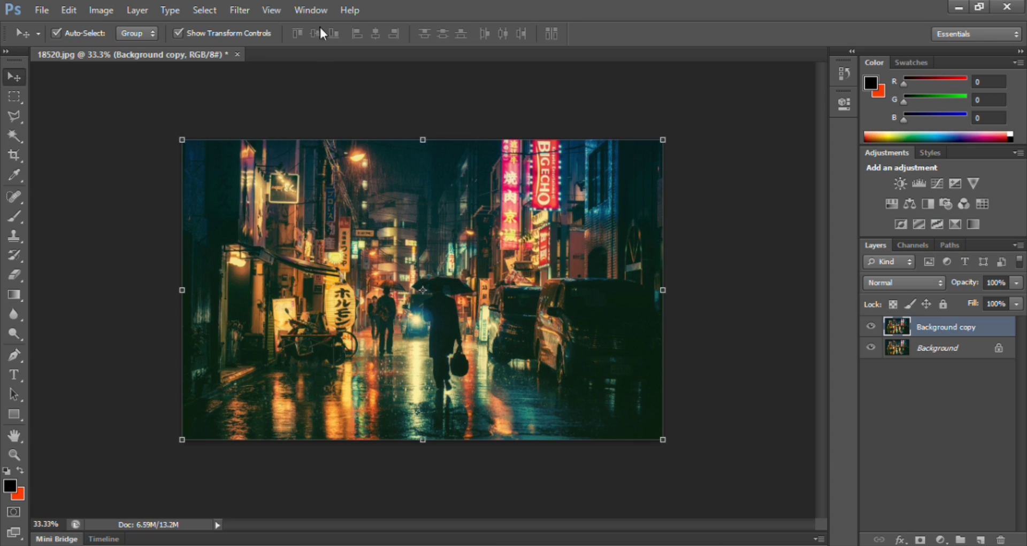
- Apply the Average blur filter to the Background copy layer
click(253, 12)
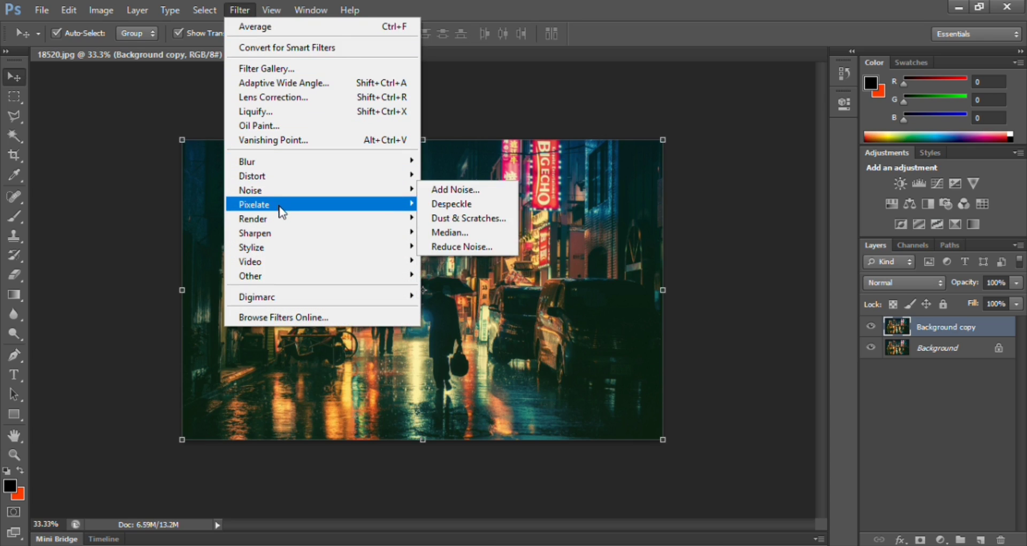
mouse_move(289, 163)
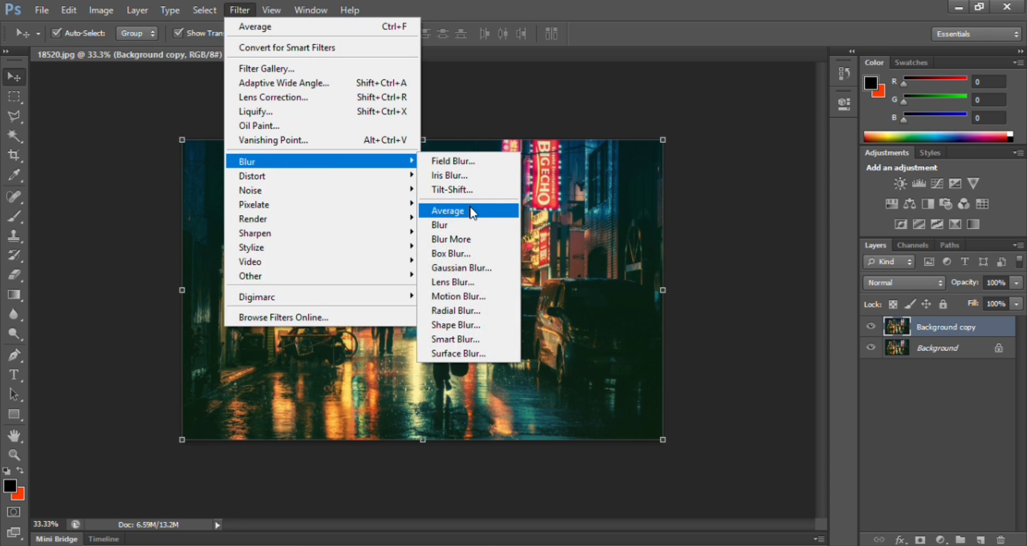
click(470, 212)
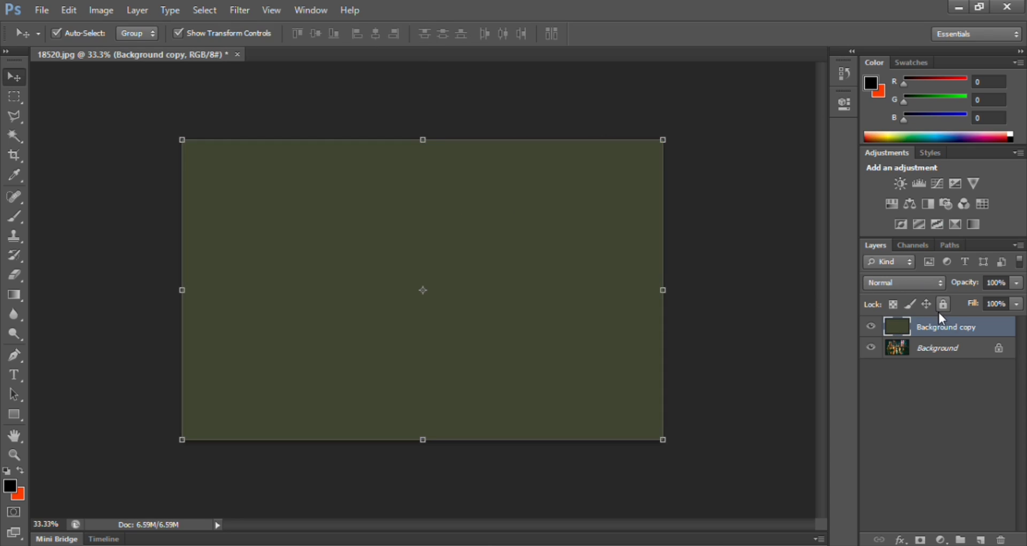
- Try the Hard Light, Vivid Light, Linear Light and Pin Light blend modes on the Background copy layer
click(937, 282)
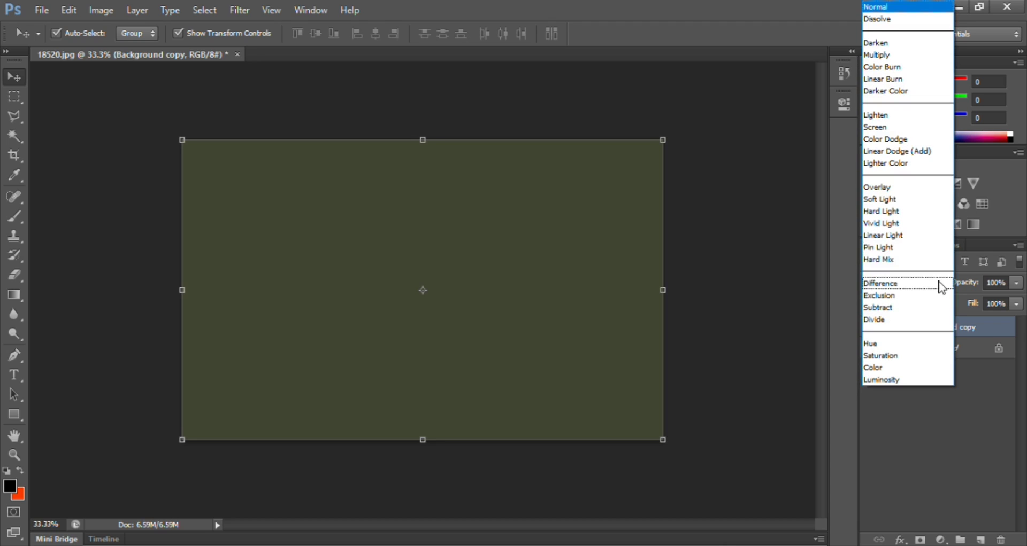
click(925, 212)
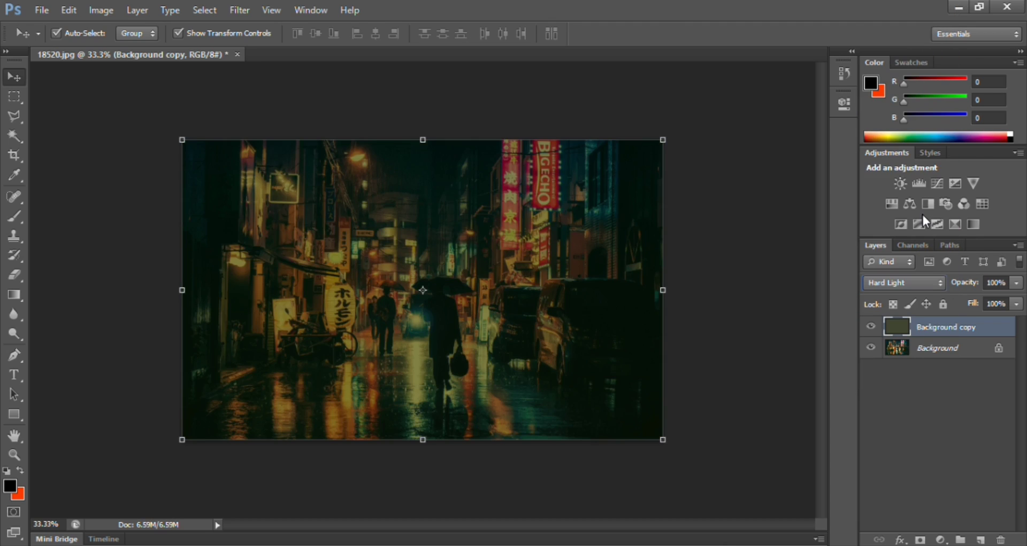
click(933, 282)
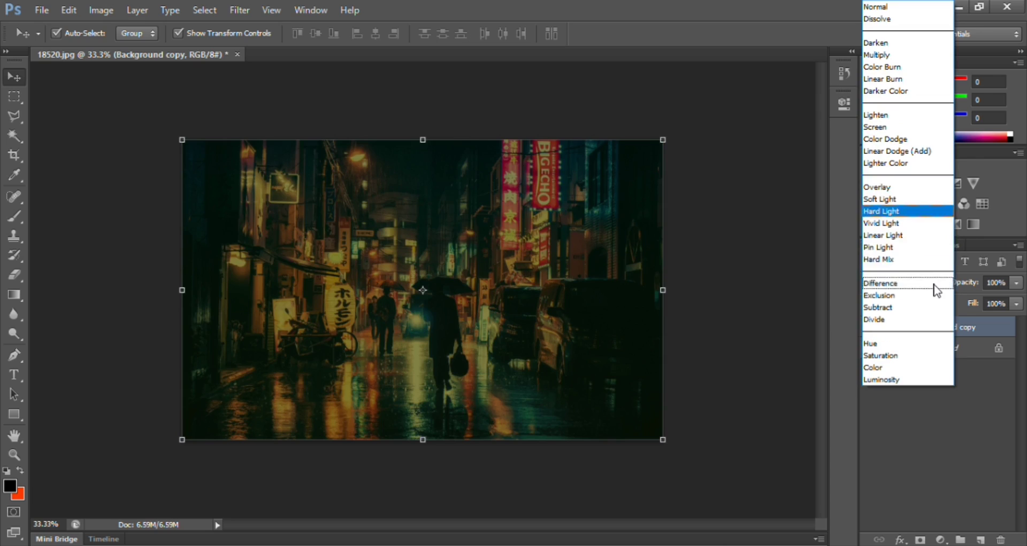
click(924, 224)
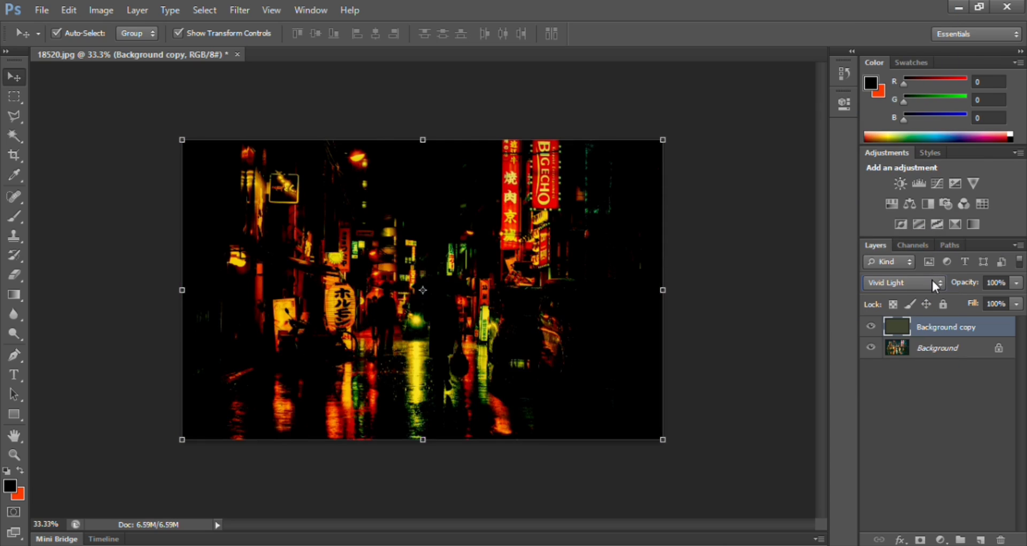
click(932, 279)
click(914, 233)
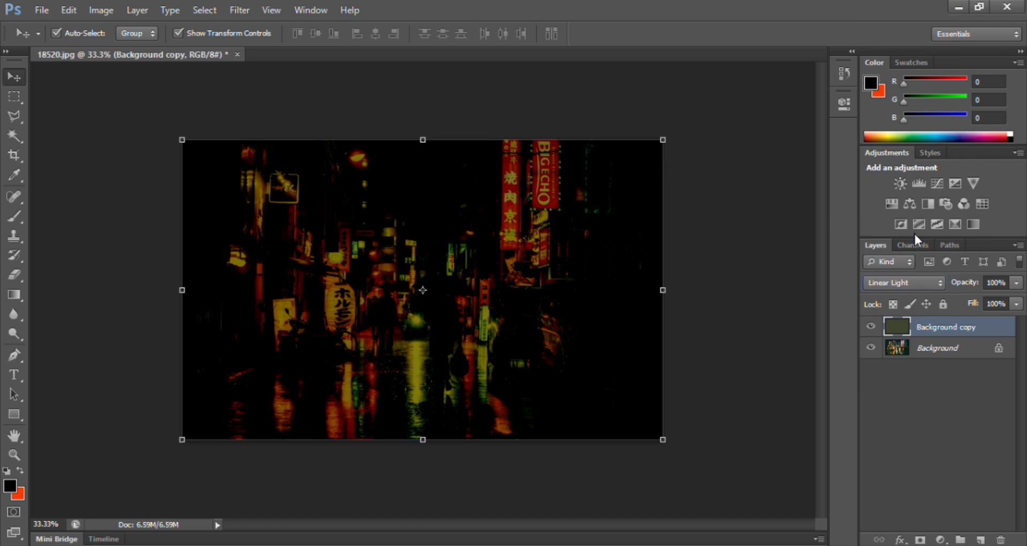
click(926, 288)
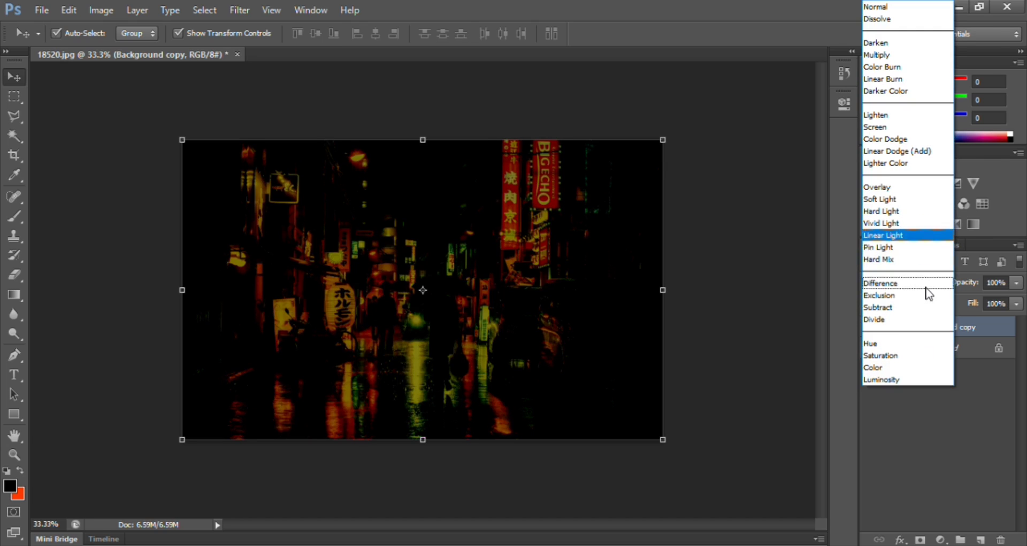
click(910, 246)
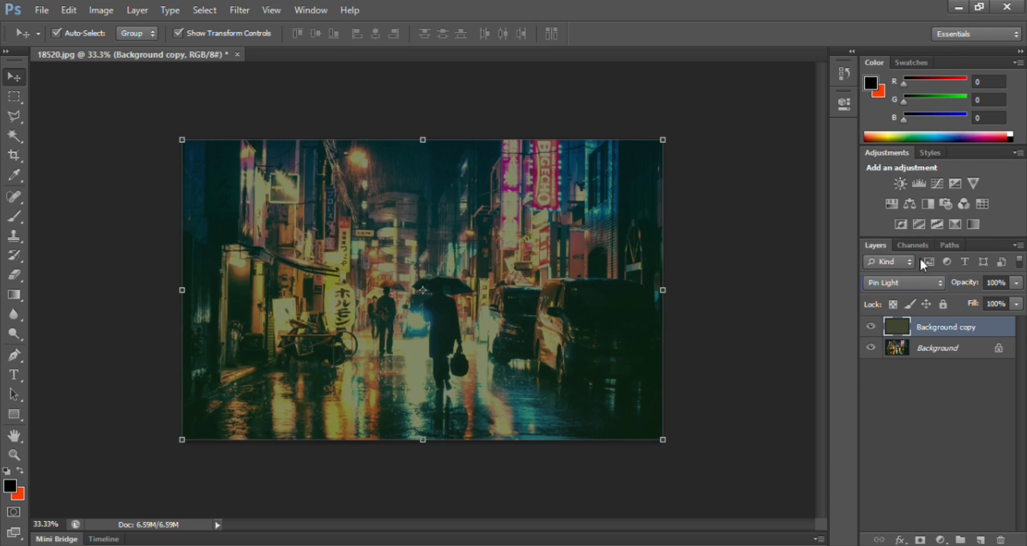
- Try the Overlay blend mode on the Background copy layer and toggle the layer's visibility to compare it with the original photo
click(931, 284)
click(913, 188)
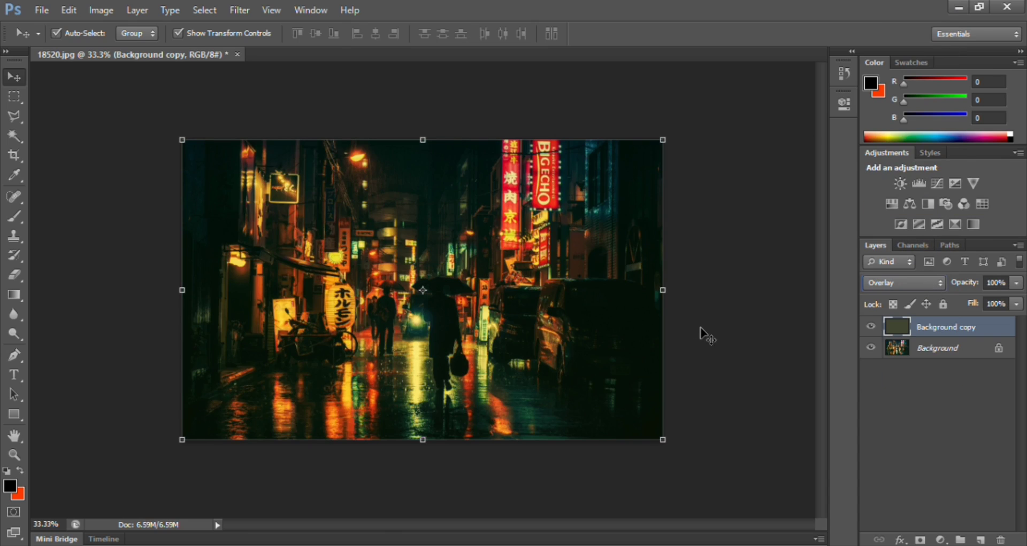
click(872, 328)
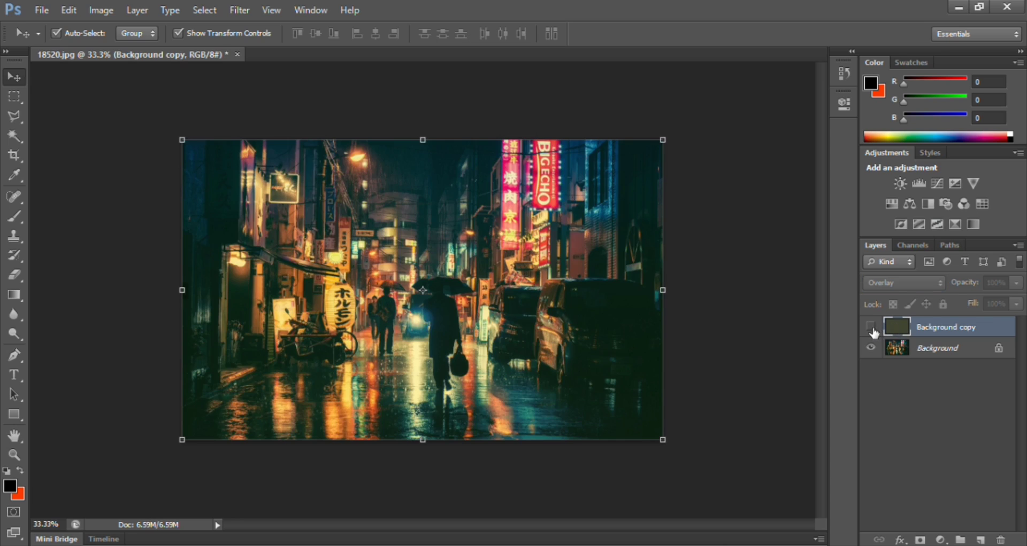
click(872, 328)
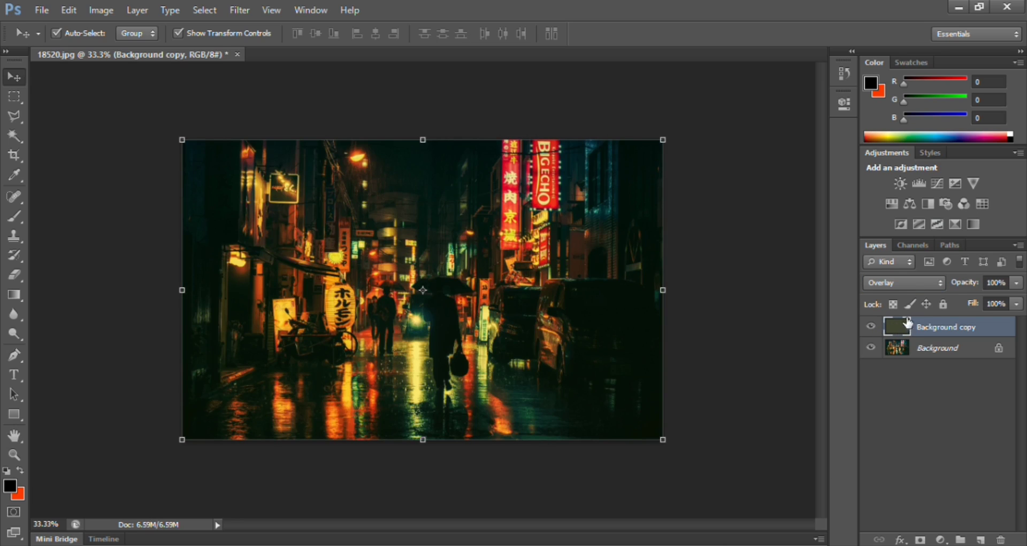
- Set the Background copy layer's blend mode to Lighter Color after trying Lighten, Screen and Linear Dodge (Add)
click(909, 282)
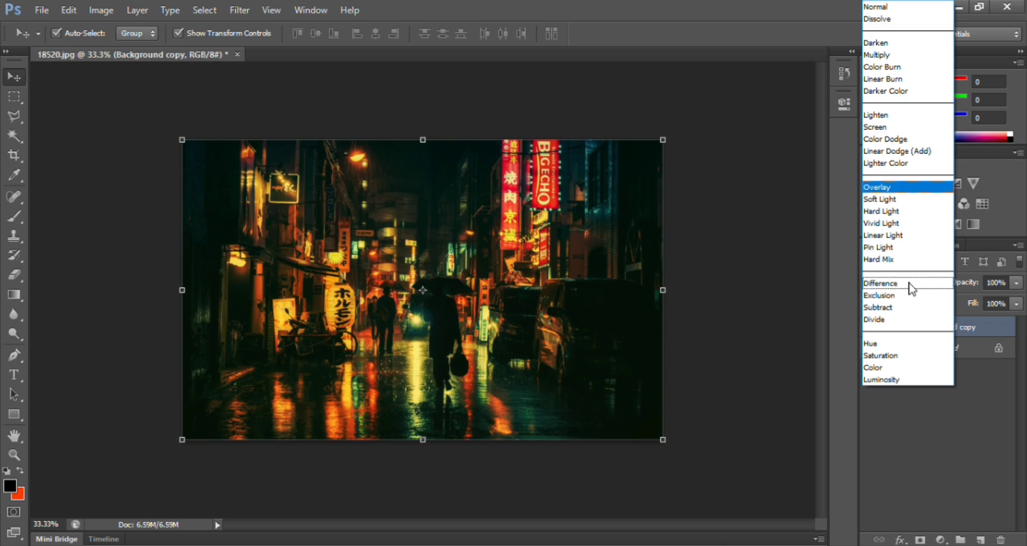
click(898, 296)
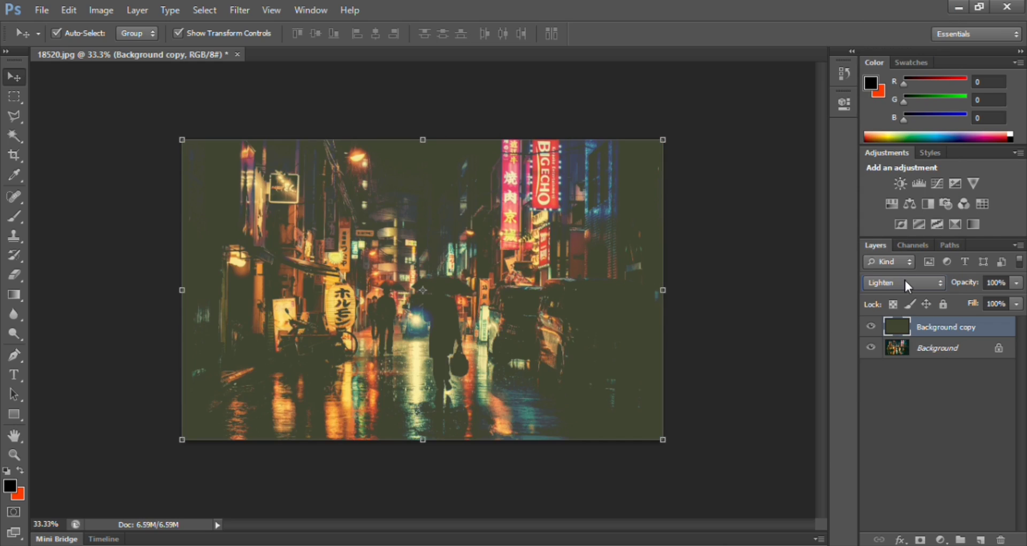
click(904, 278)
click(911, 129)
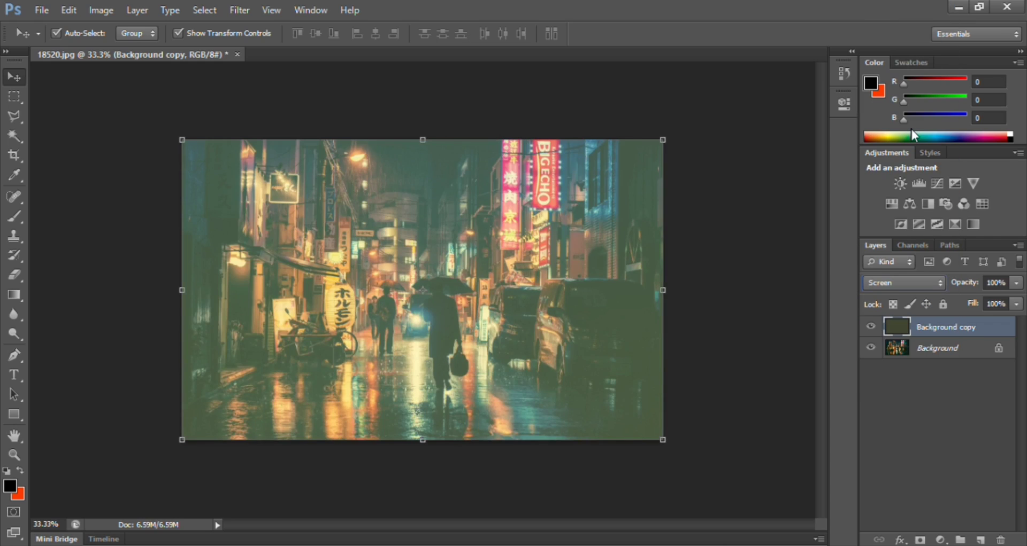
click(911, 282)
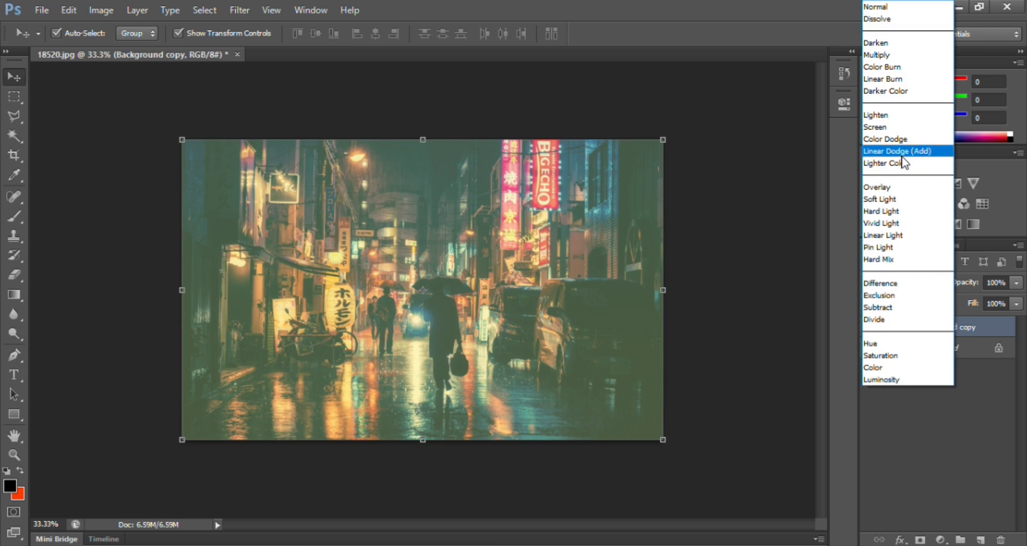
click(900, 152)
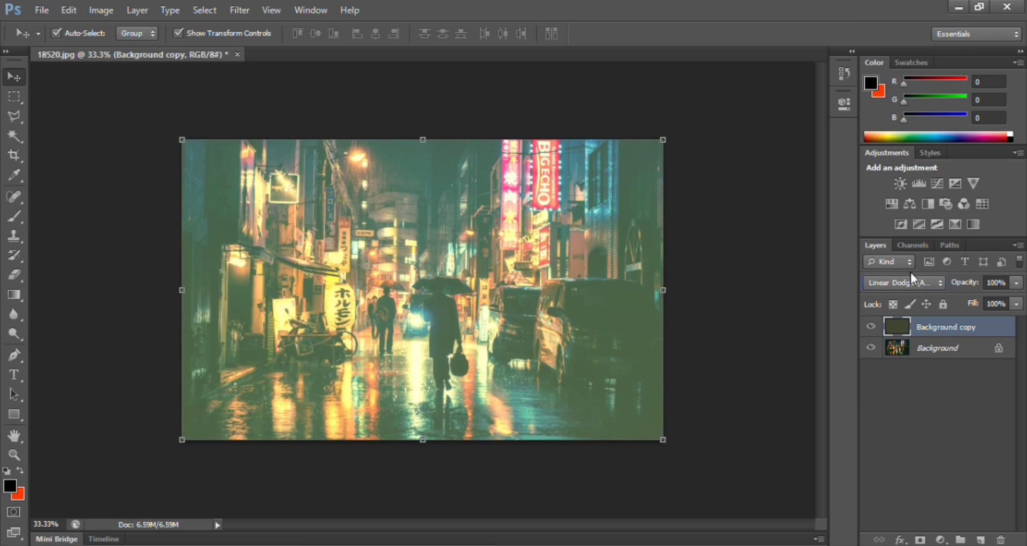
click(913, 288)
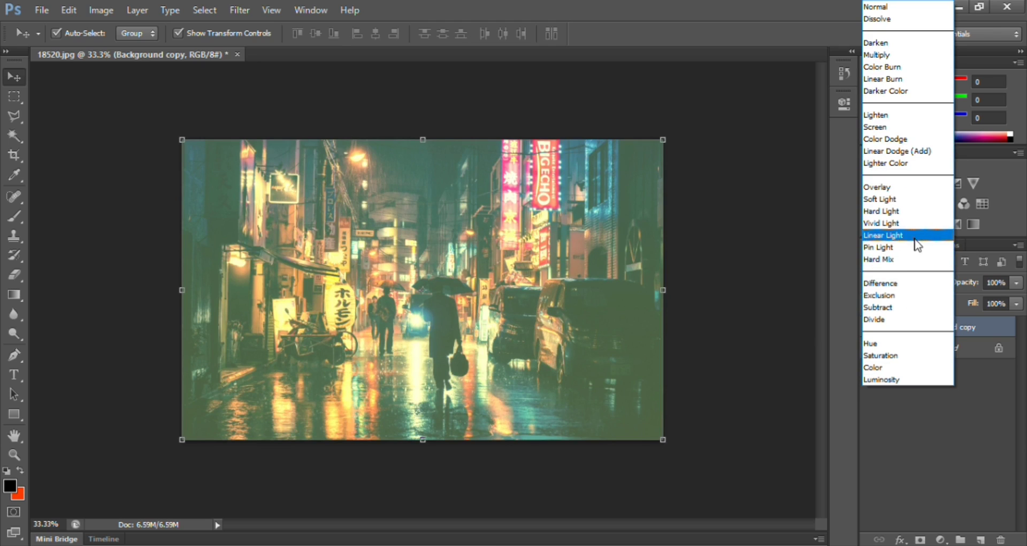
click(922, 163)
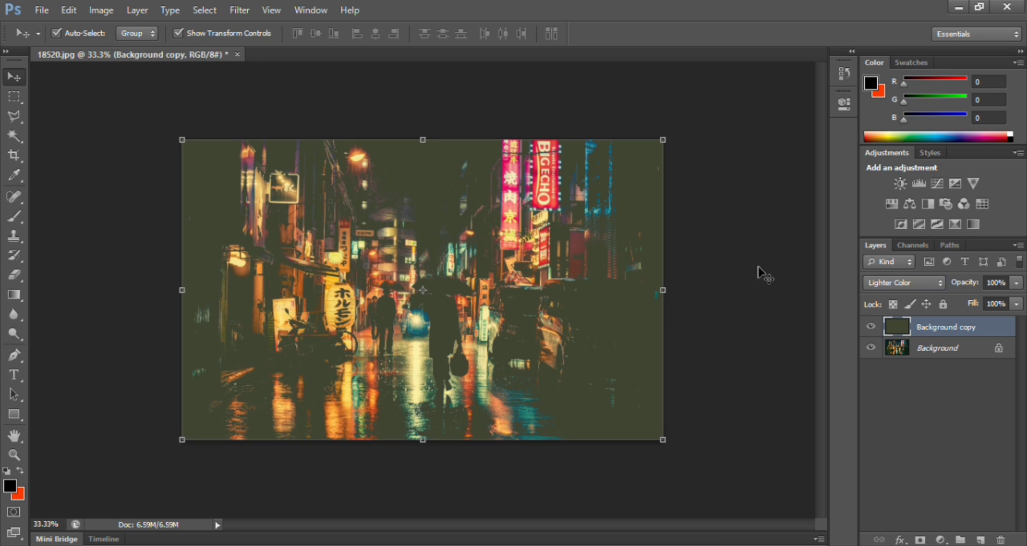
ctrl+click(902, 330)
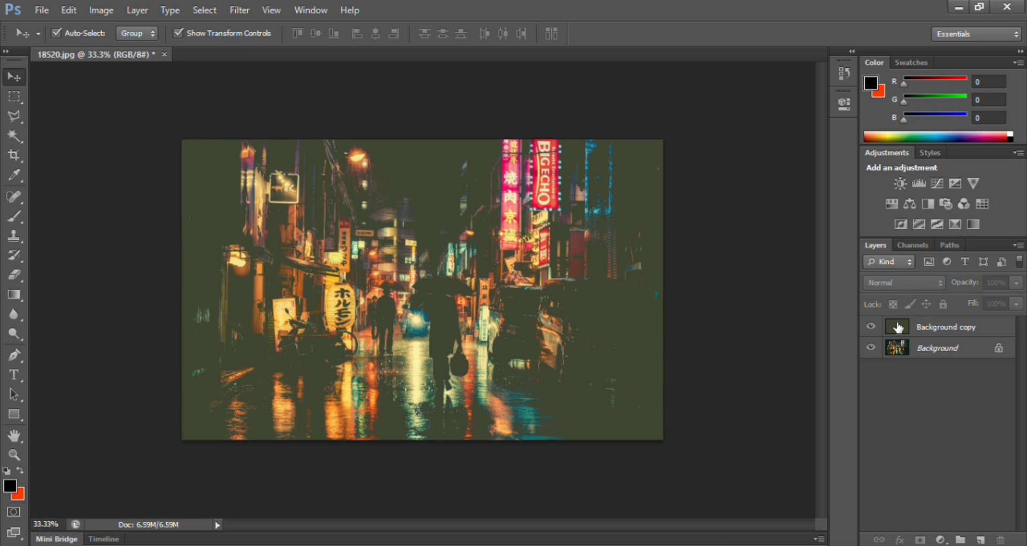
right_click(901, 329)
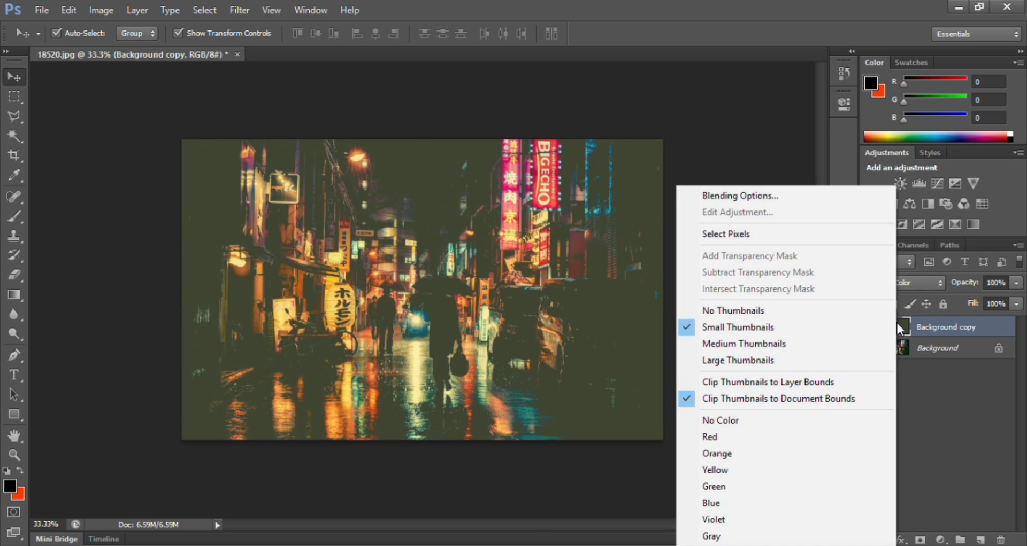
click(901, 329)
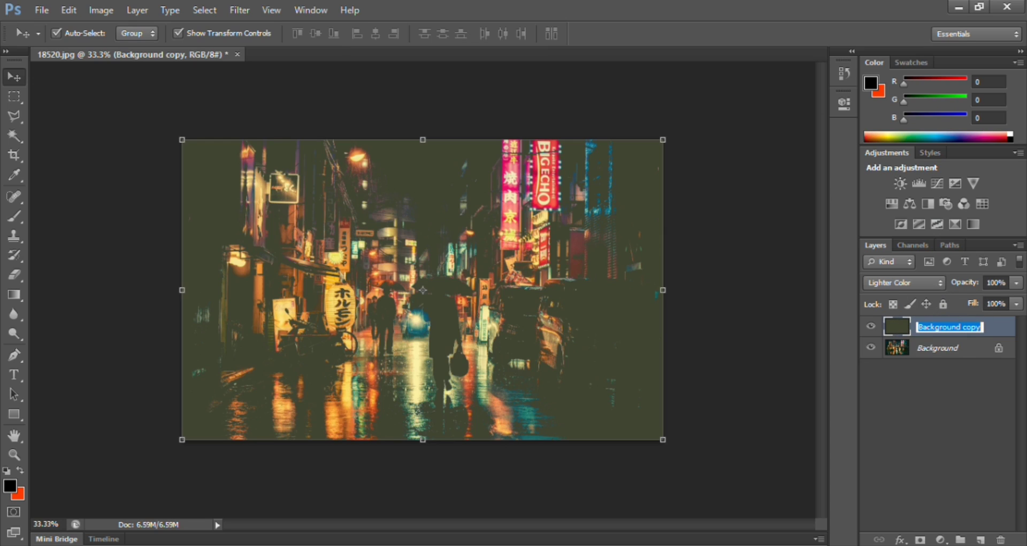
click(961, 351)
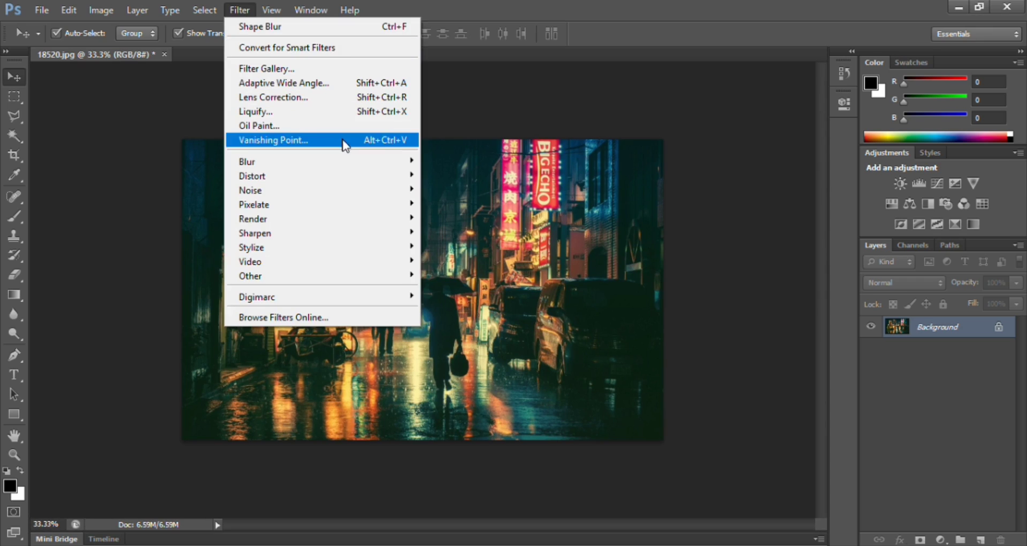
- Apply a 15 px Iris Blur to the street photo, with a small, hard-edged focus ellipse centred just above the umbrella in mid-street
mouse_move(333, 162)
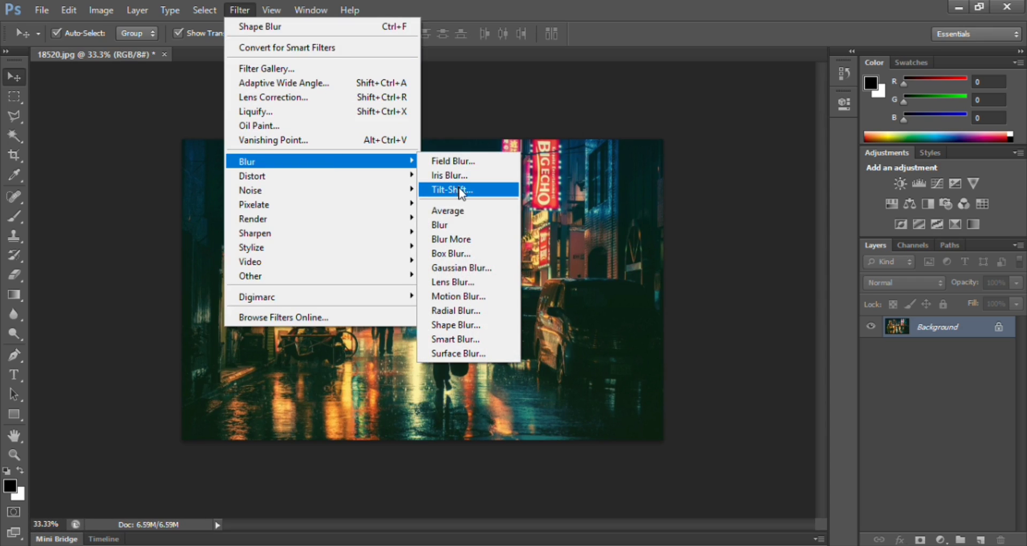
click(452, 177)
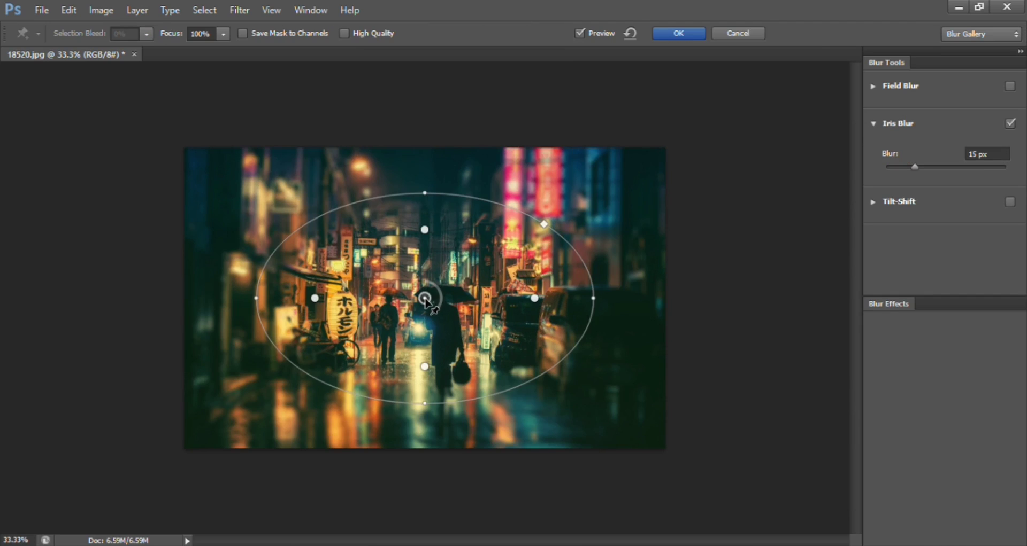
mouse_move(425, 297)
mouse_down()
mouse_move(429, 276)
mouse_move(421, 285)
mouse_up()
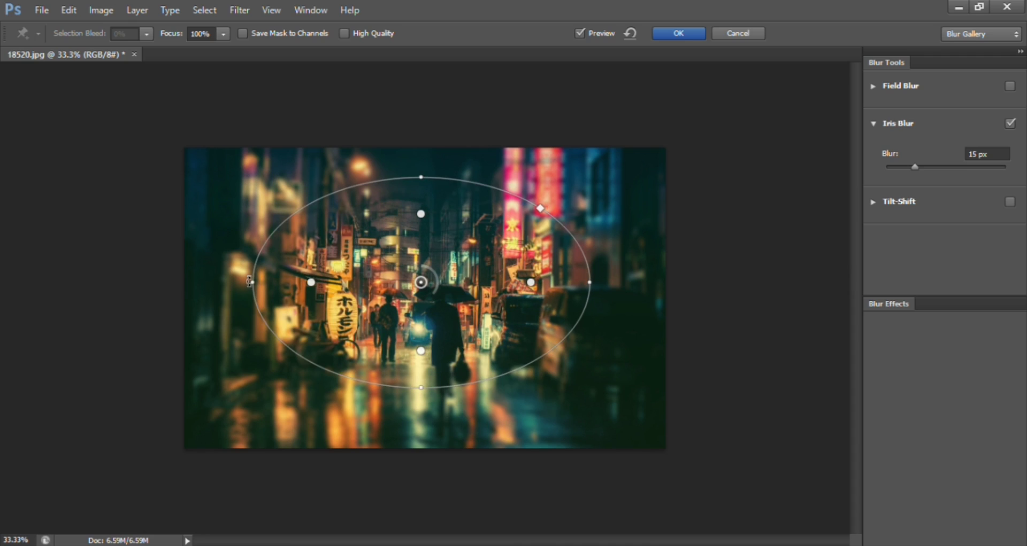
mouse_move(328, 296)
mouse_down()
mouse_move(365, 291)
mouse_move(316, 289)
mouse_up()
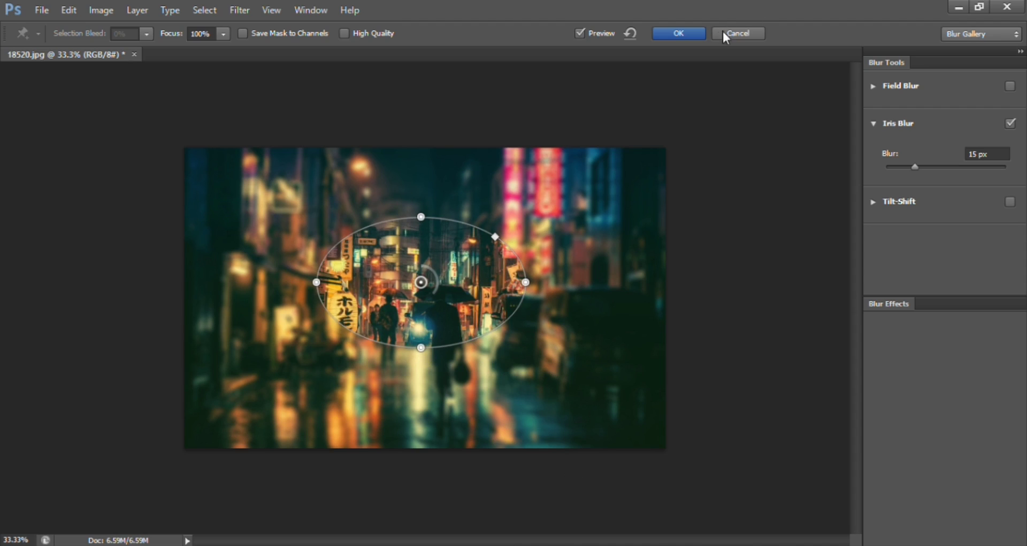
click(690, 32)
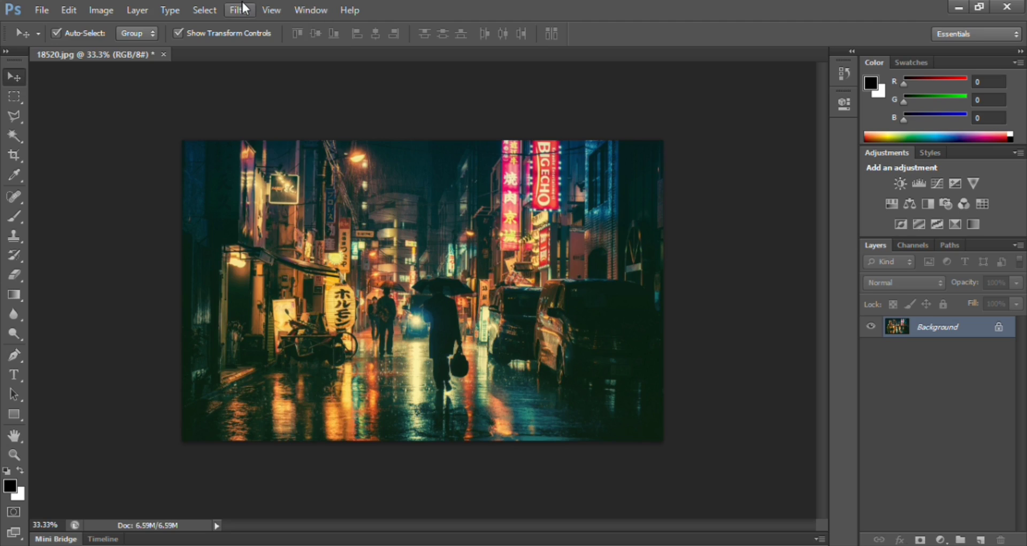
- Start a 15 px Tilt-Shift blur on the street photo and rotate its focus band about -89.5° so it runs vertically
click(243, 9)
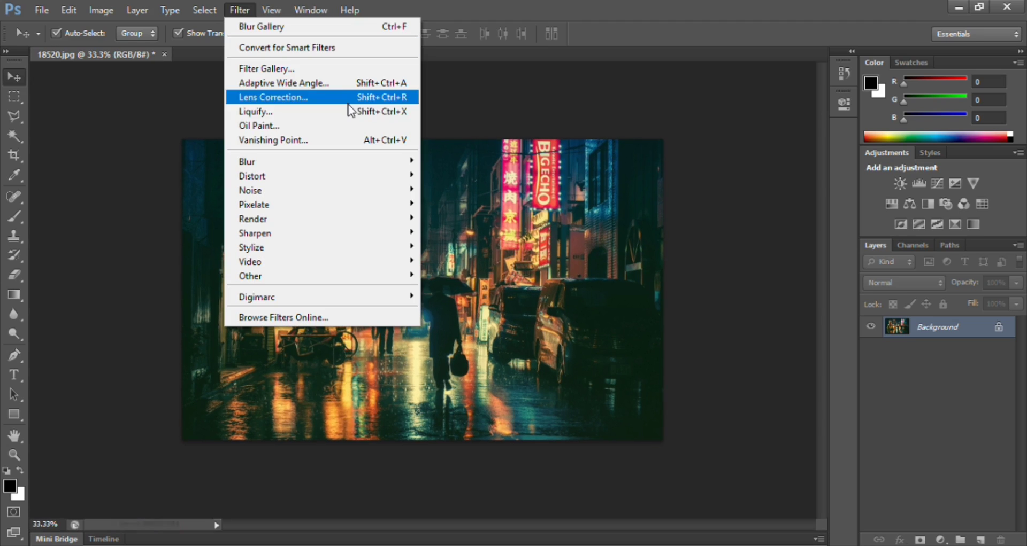
mouse_move(327, 165)
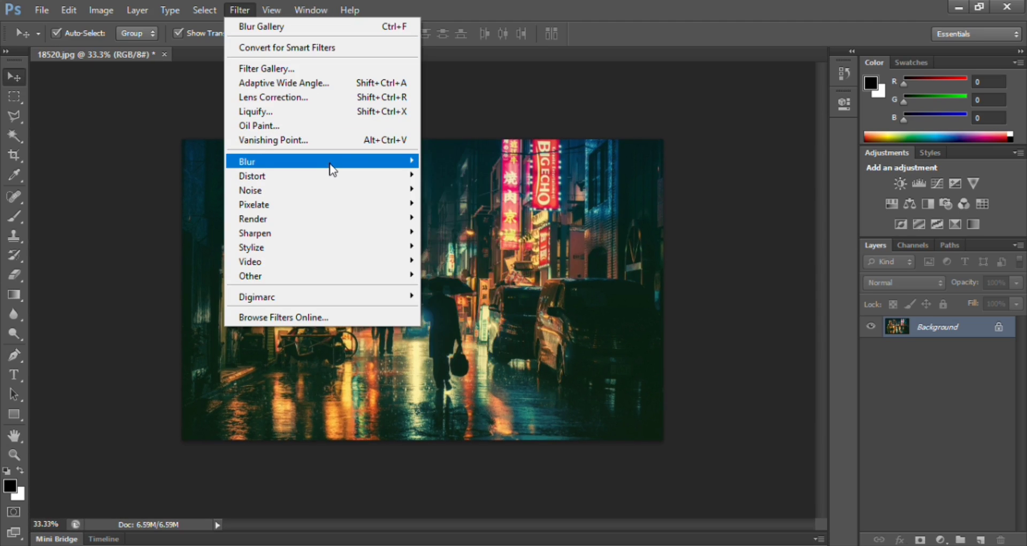
click(464, 189)
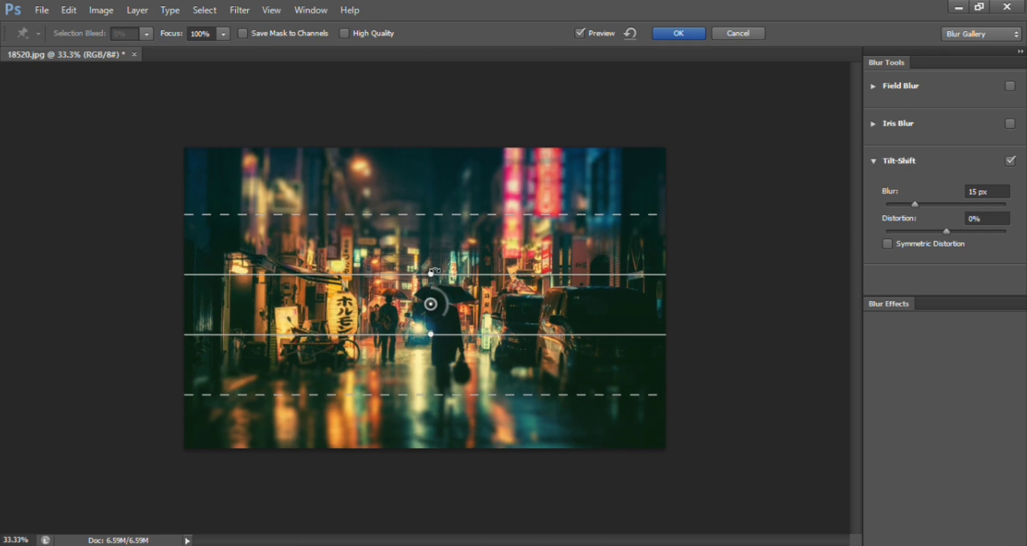
mouse_move(446, 318)
mouse_down()
mouse_move(443, 287)
mouse_move(462, 306)
mouse_up()
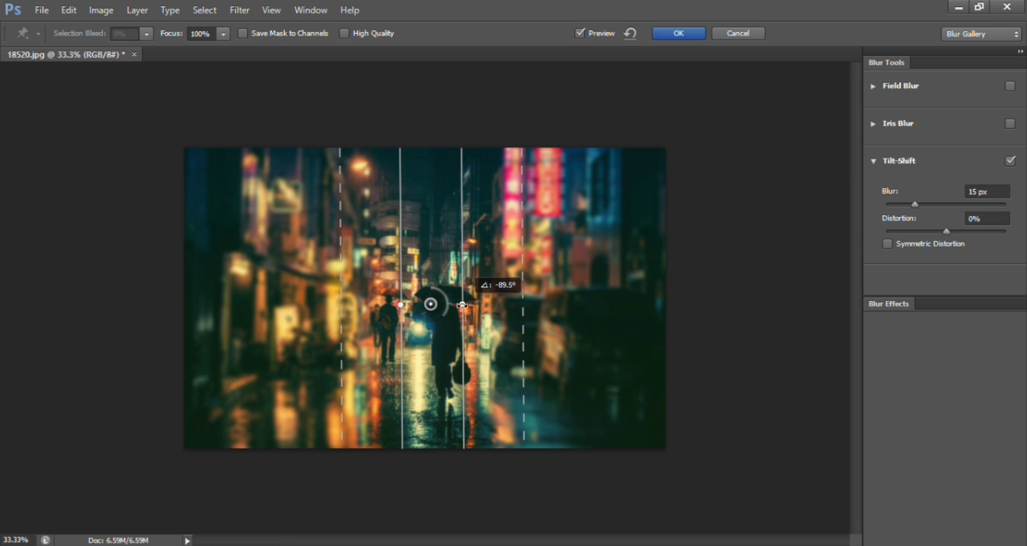
drag(463, 305, 464, 306)
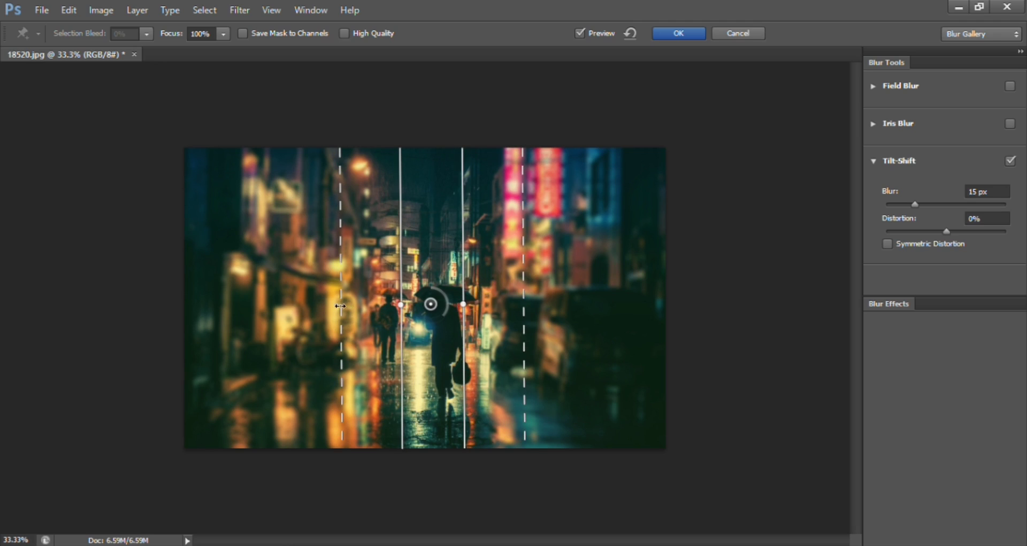
- Widen the focus band's left side to include the two distant pedestrians, narrow its right side slightly and apply the Tilt-Shift blur
drag(317, 306, 317, 306)
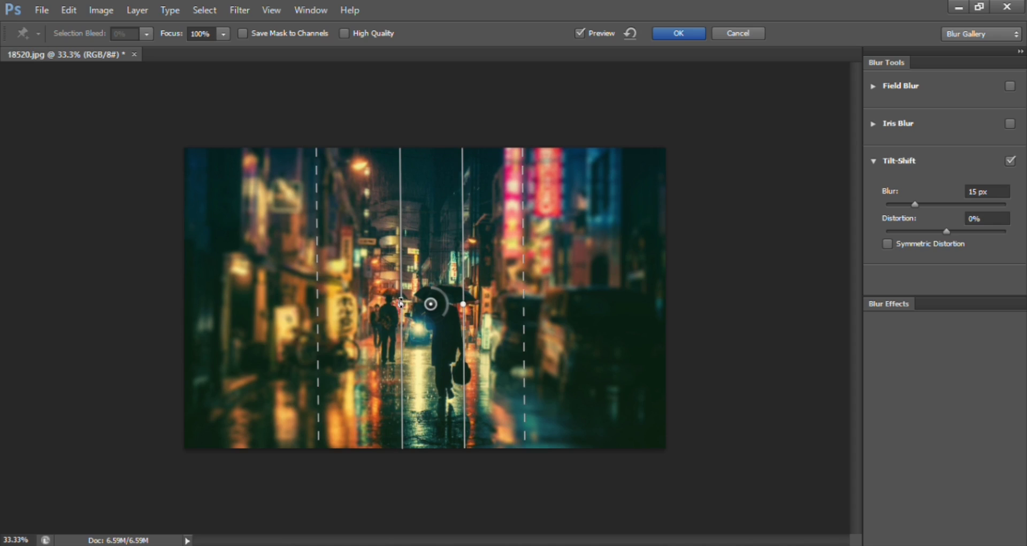
drag(377, 275, 377, 274)
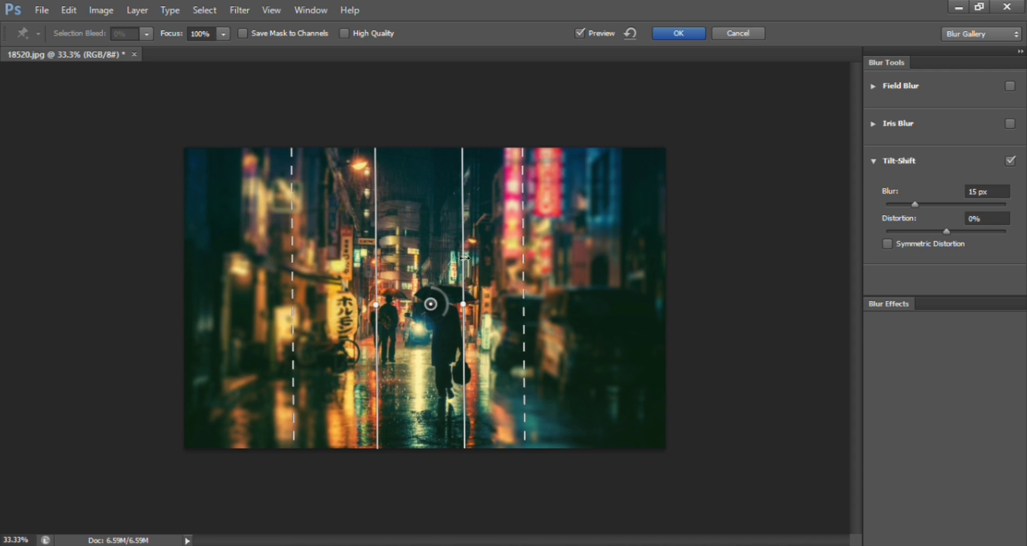
drag(457, 257, 455, 258)
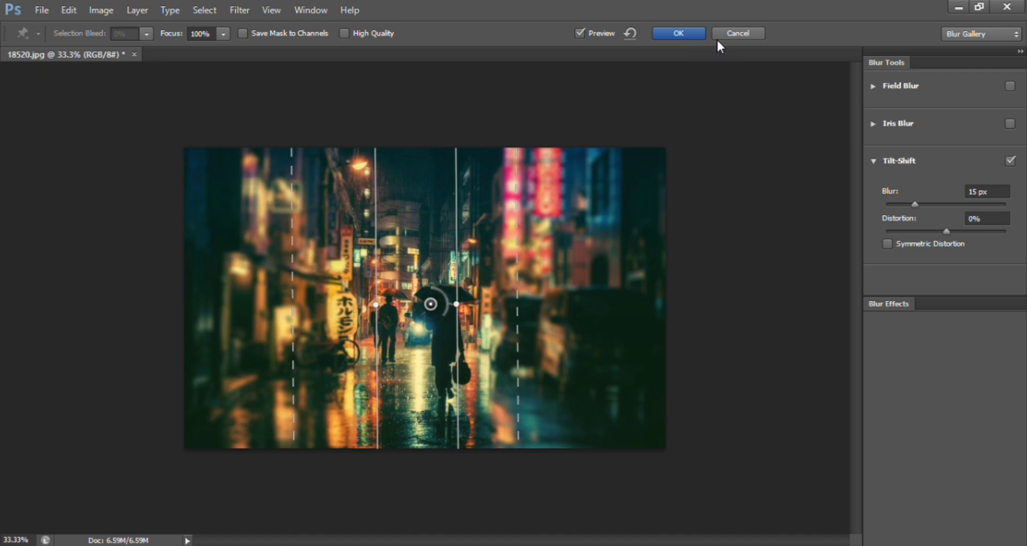
click(688, 33)
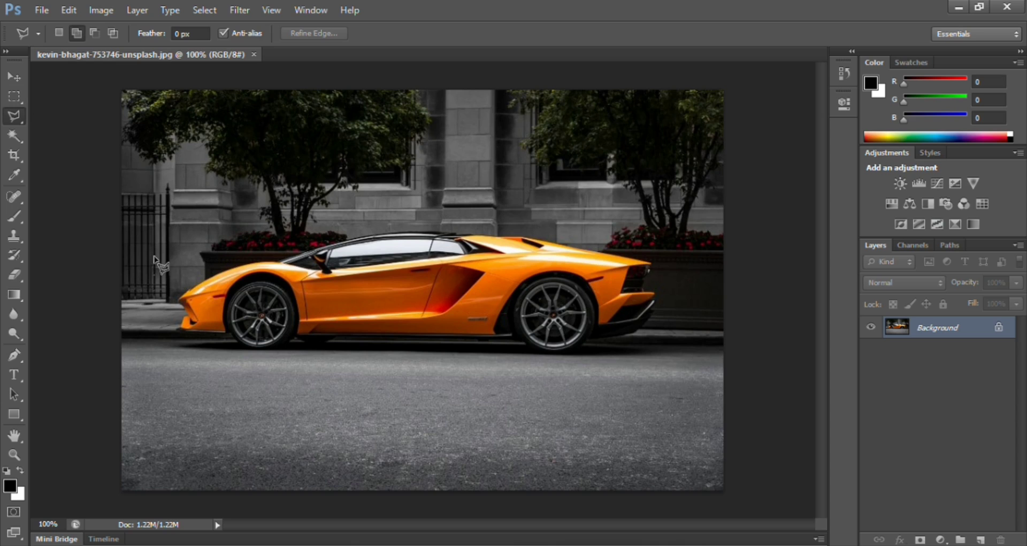
- Select the orange car by tracing its outline from the rear wheel all the way around with the Magnetic Lasso
key(ctrl+plus)
key(ctrl+plus)
scroll(160, 262, down, 4)
drag(559, 525, 648, 525)
click(333, 275)
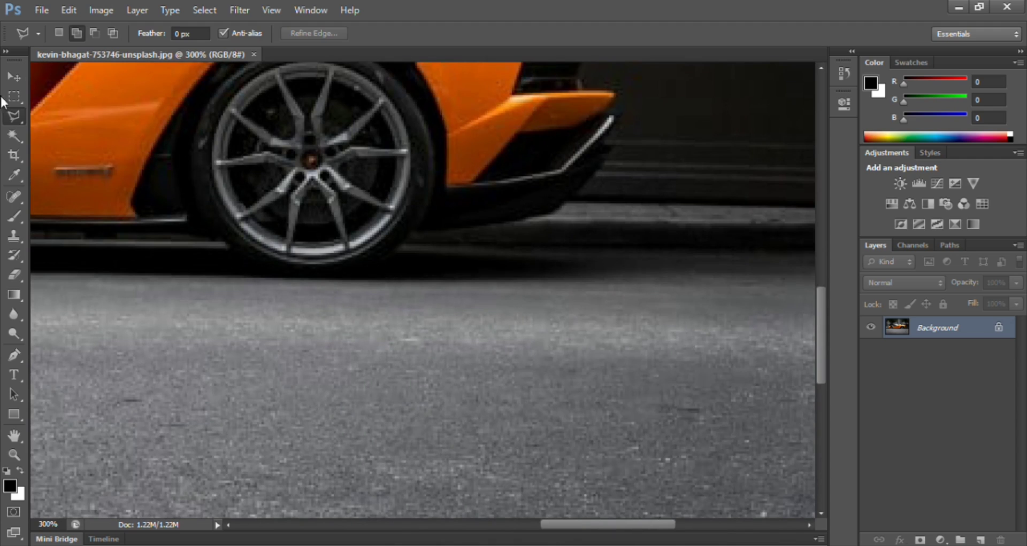
right_click(14, 115)
click(75, 143)
click(373, 269)
scroll(620, 107, up, 4)
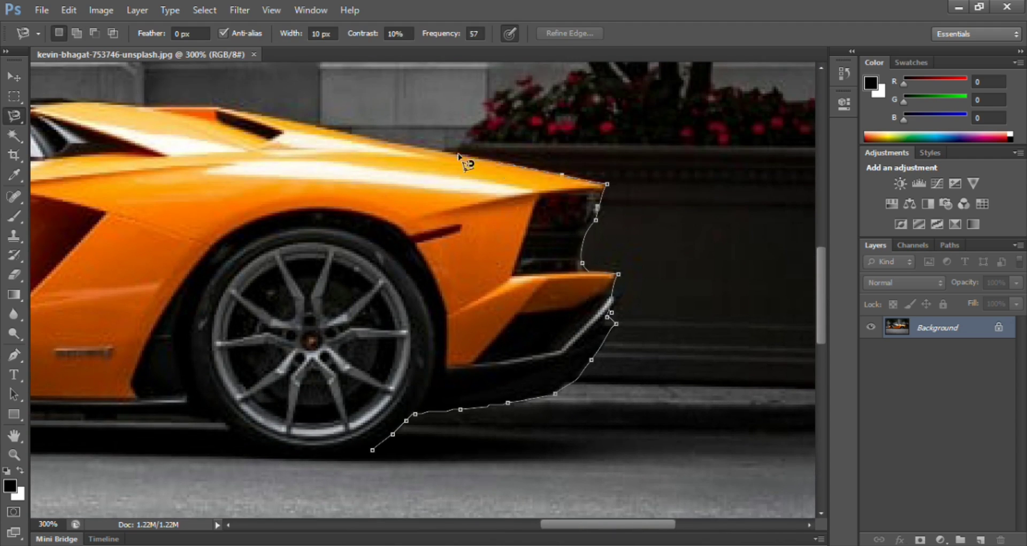
scroll(165, 110, left, 4)
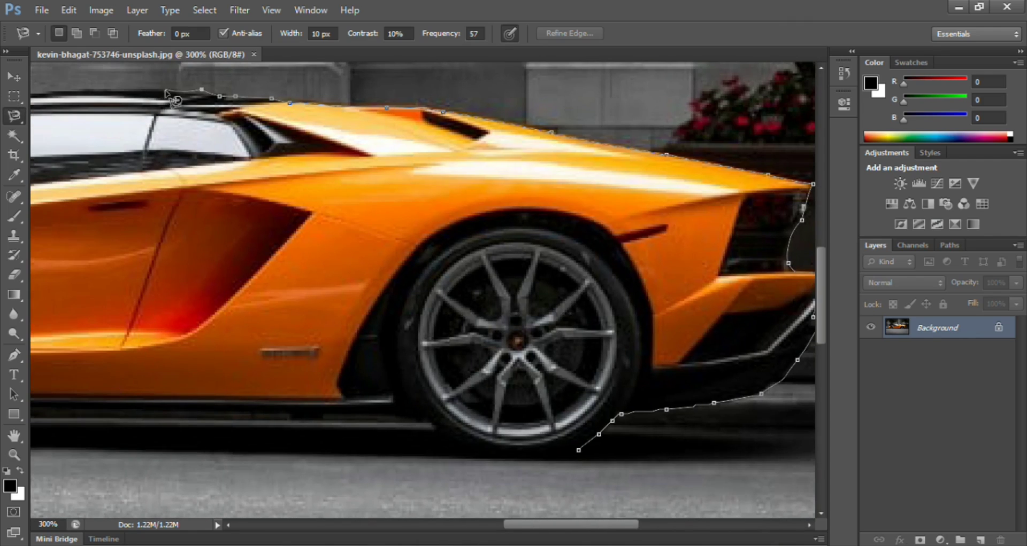
scroll(81, 99, left, 4)
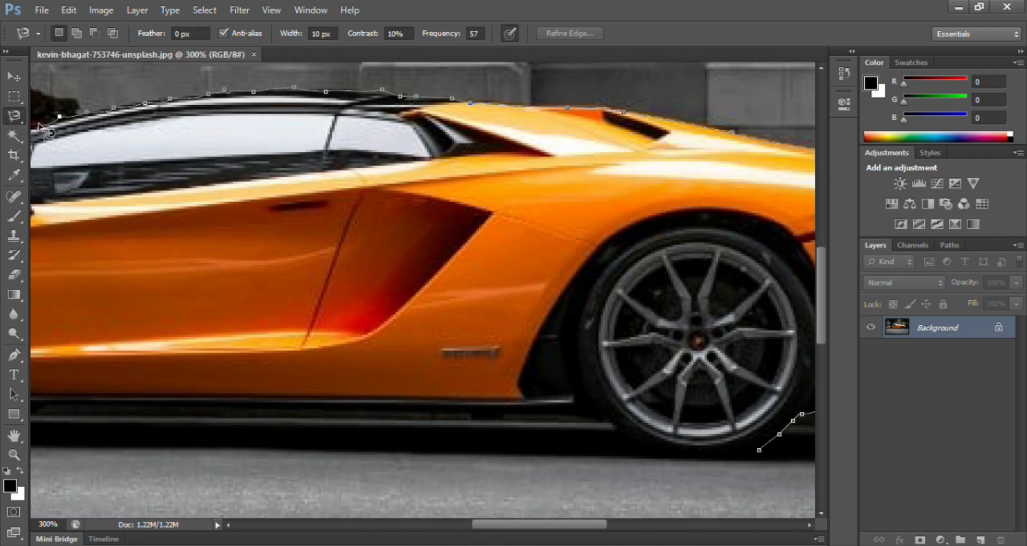
scroll(59, 120, left, 10)
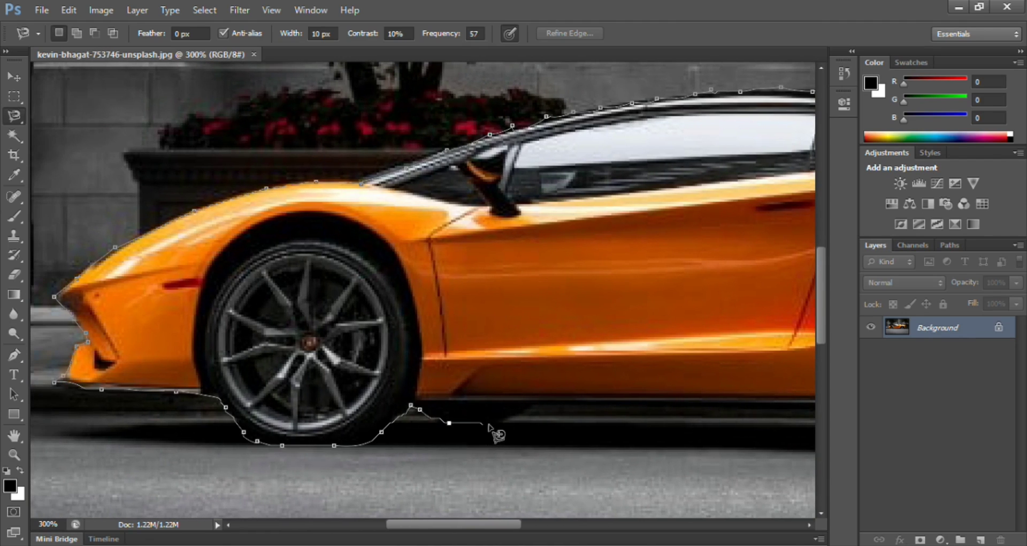
key(BackSpace)
key(BackSpace)
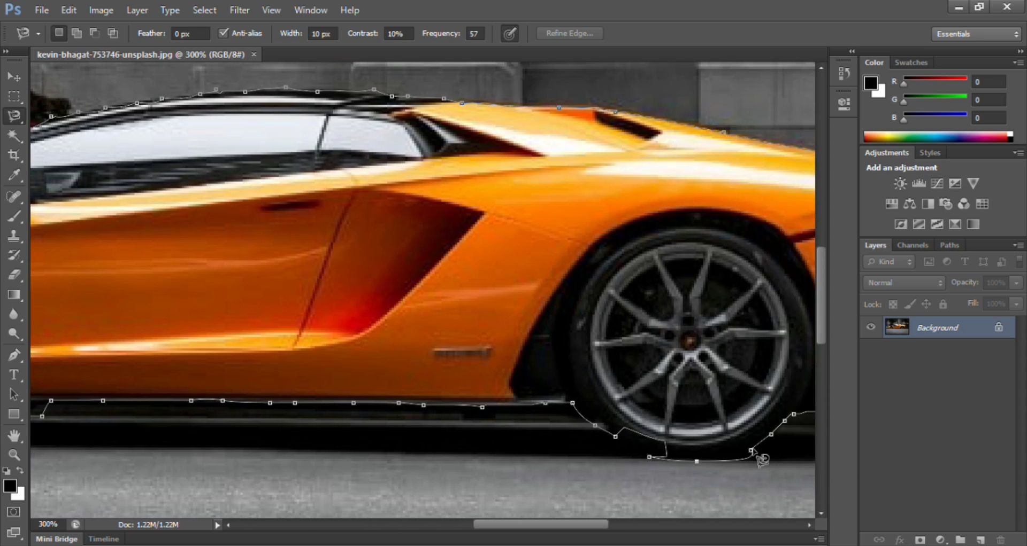
click(751, 449)
- Clean up the car selection around the rear wheel's lower part and the side sill with the Polygonal Lasso
click(76, 33)
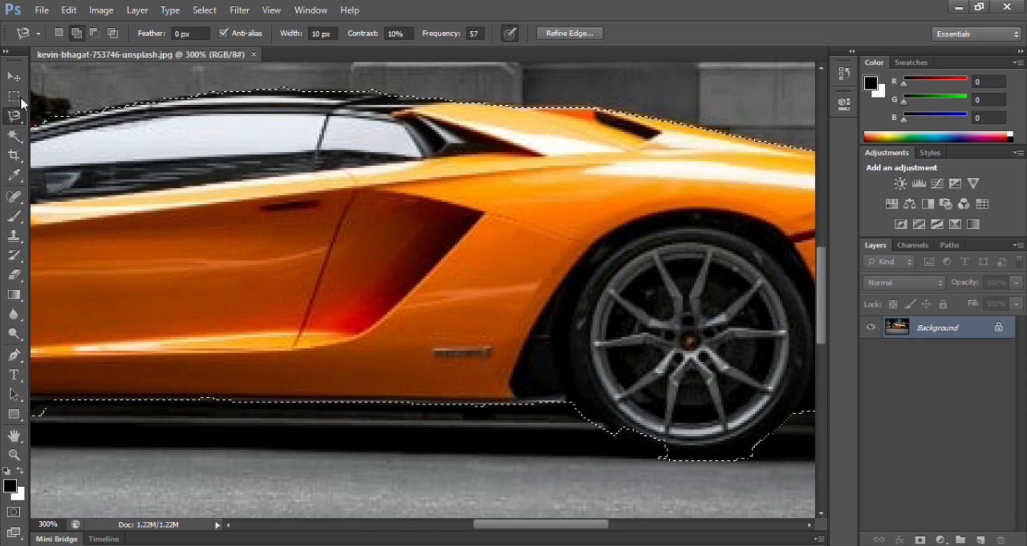
right_click(14, 116)
click(64, 131)
click(584, 418)
click(630, 453)
click(650, 461)
click(747, 459)
click(796, 412)
click(695, 328)
click(586, 419)
click(54, 402)
key(Escape)
drag(556, 368, 627, 368)
alt+click(125, 401)
click(652, 409)
click(668, 428)
click(127, 401)
- Add the front wheel's lower part and the dark underbody behind it to the selection with the Polygonal Lasso
click(75, 35)
drag(521, 525, 451, 525)
mouse_move(396, 415)
mouse_down()
mouse_move(485, 422)
mouse_move(513, 396)
mouse_move(309, 383)
mouse_move(187, 391)
mouse_move(220, 431)
mouse_move(369, 420)
mouse_up()
click(369, 420)
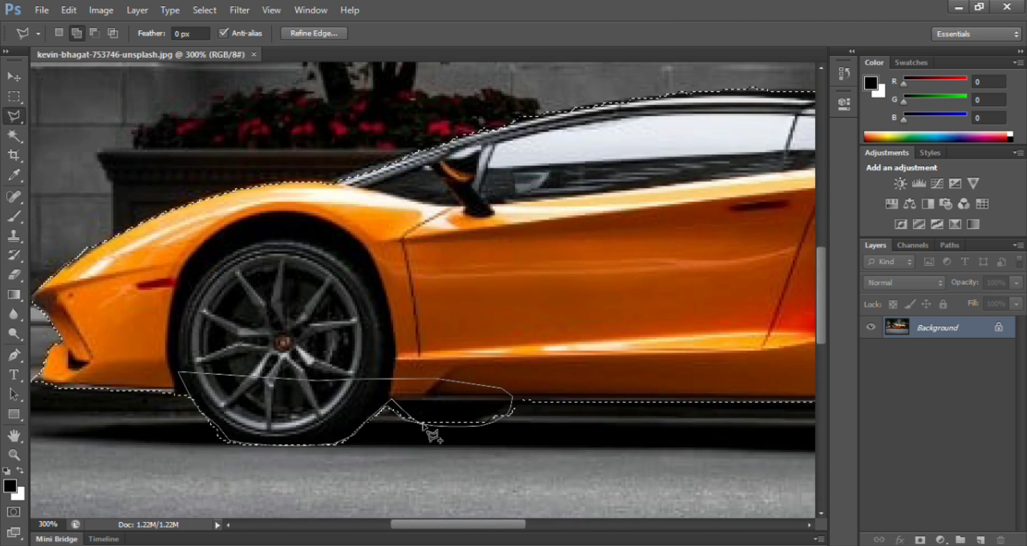
drag(432, 524, 388, 524)
click(310, 390)
- Subtract the strip of road beneath the front bumper from the car selection
scroll(310, 389, up, 3)
click(95, 33)
click(446, 508)
click(429, 516)
click(358, 515)
click(287, 502)
click(260, 491)
click(288, 478)
click(319, 494)
click(356, 488)
double_click(436, 493)
- Add a small missing area along the front bumper's lower lip to the car selection
click(77, 33)
click(308, 485)
click(350, 486)
click(352, 473)
click(300, 463)
click(308, 485)
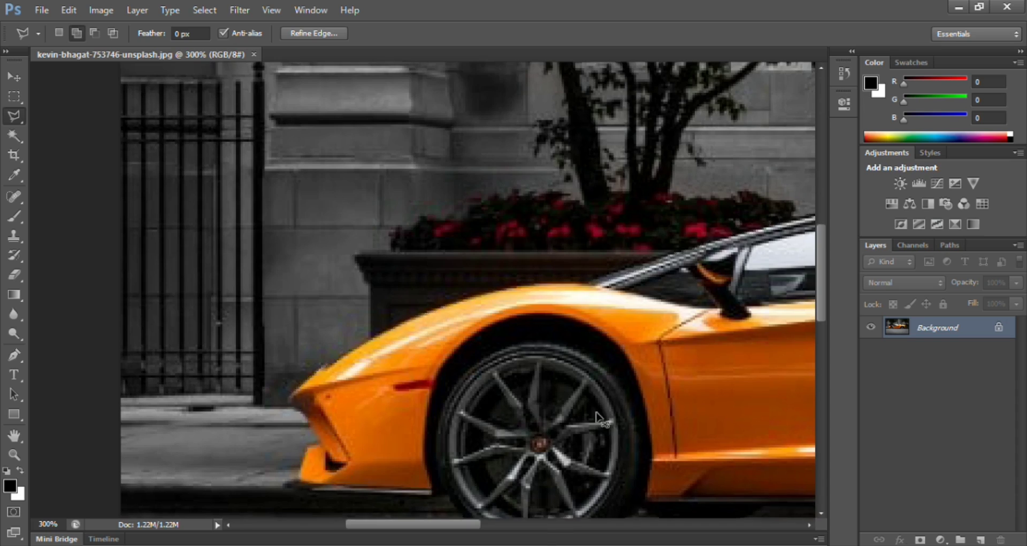
key(ctrl+1)
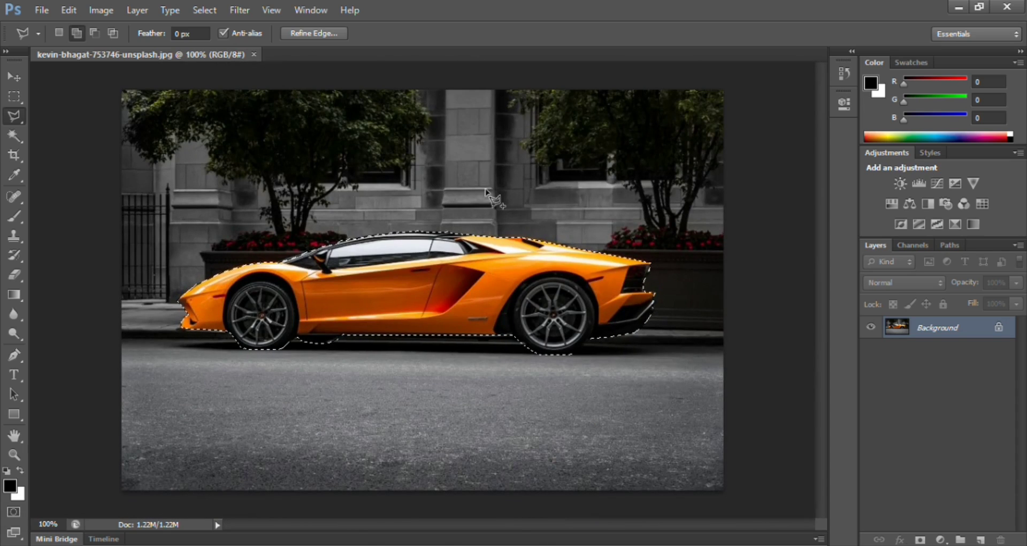
- Invert the selection so that it covers the background around the car
click(239, 11)
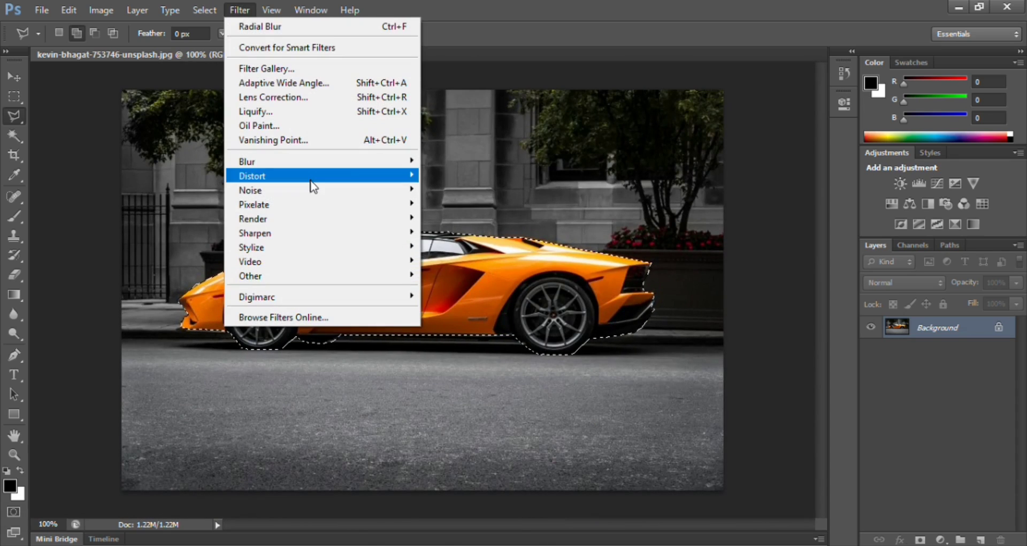
mouse_move(315, 161)
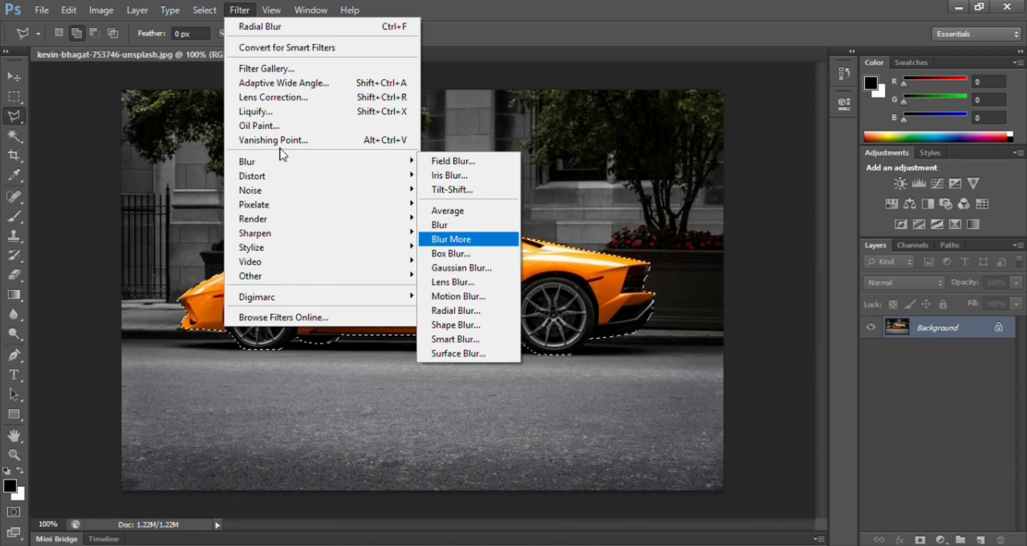
click(465, 124)
right_click(465, 124)
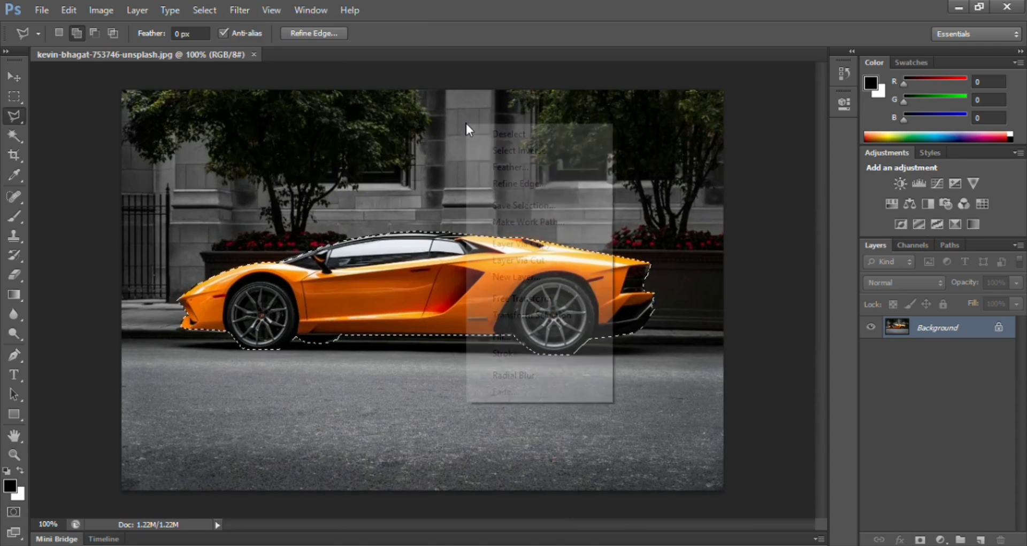
click(515, 152)
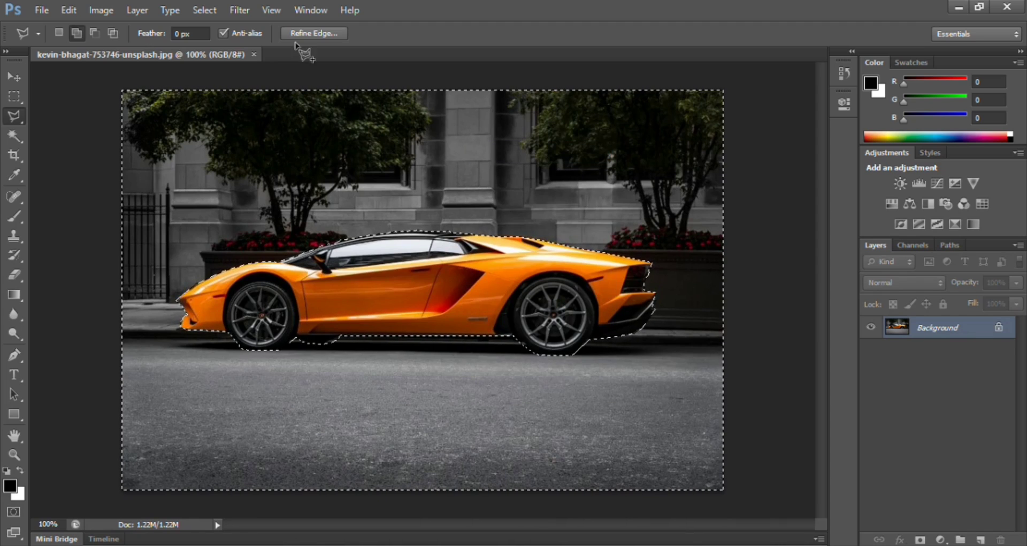
click(238, 10)
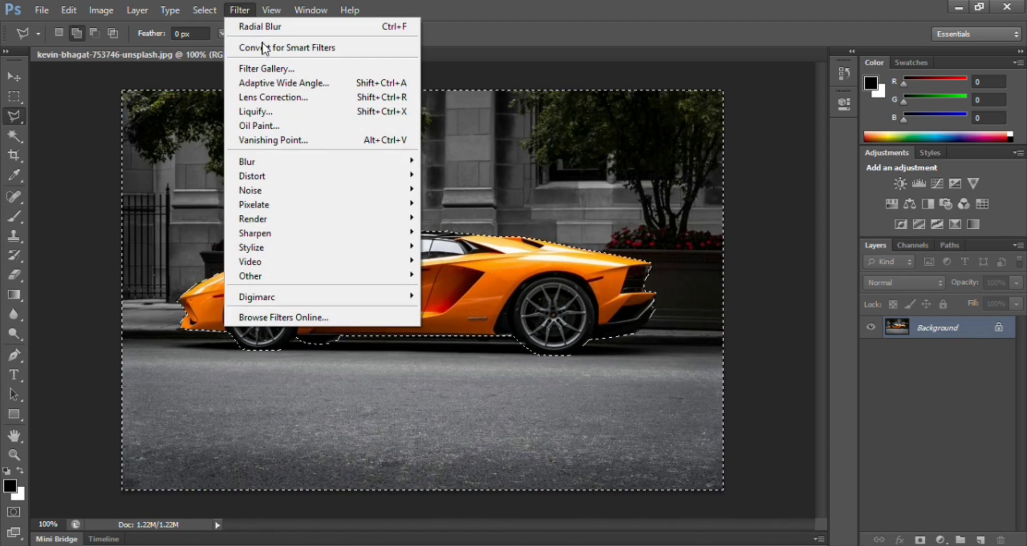
mouse_move(278, 161)
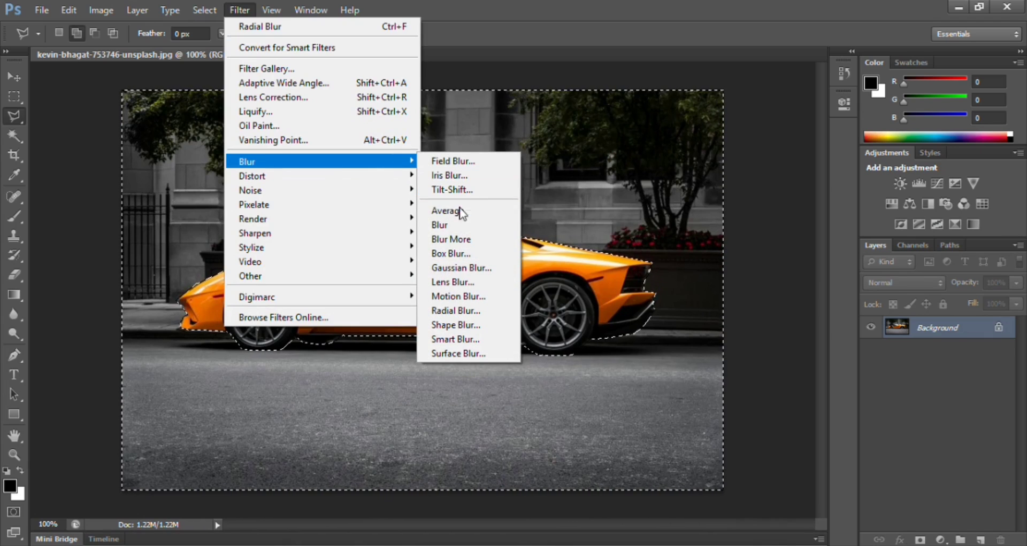
click(476, 312)
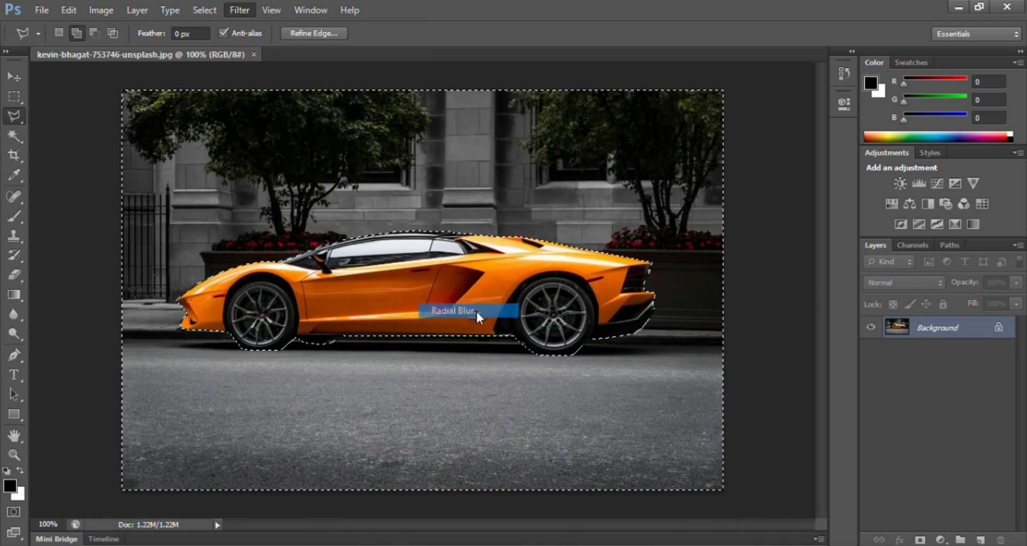
click(543, 170)
- Apply a Motion Blur with angle 0° and distance 27 pixels to the background and clear the selection
click(249, 9)
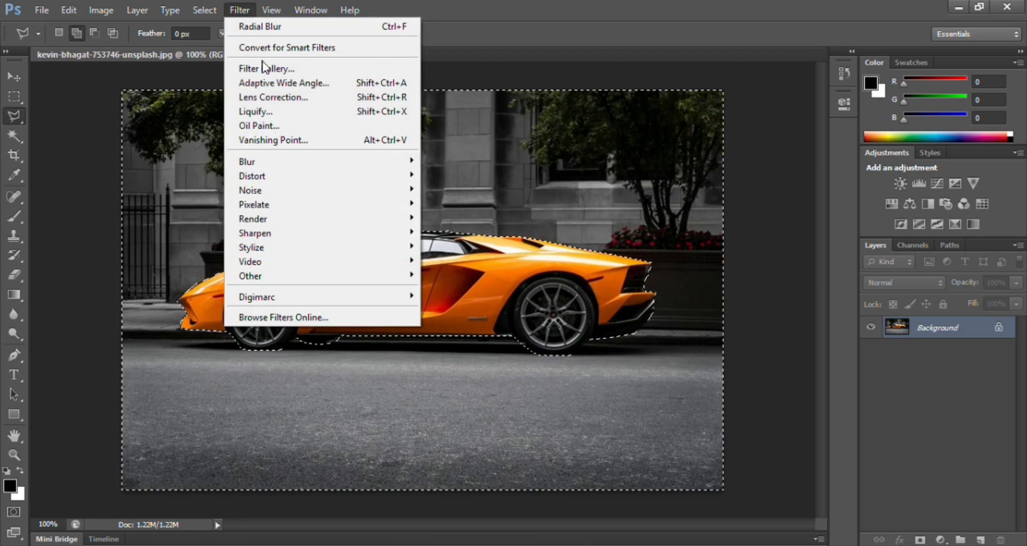
mouse_move(307, 162)
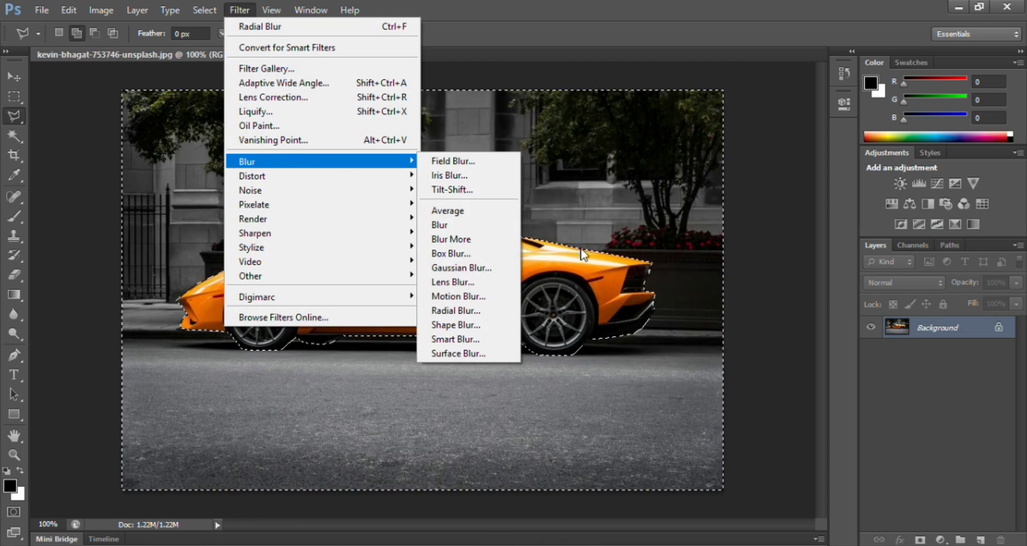
click(466, 296)
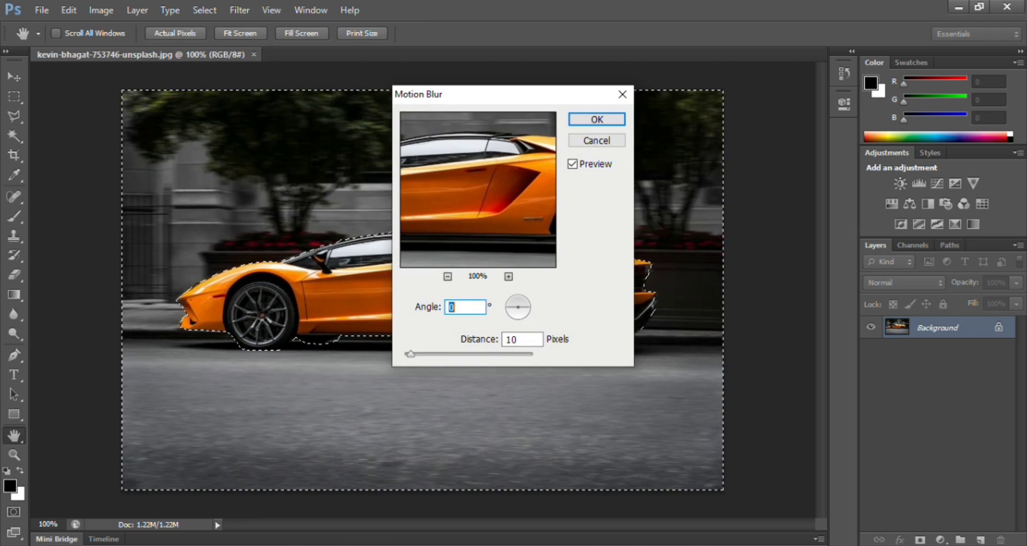
click(423, 355)
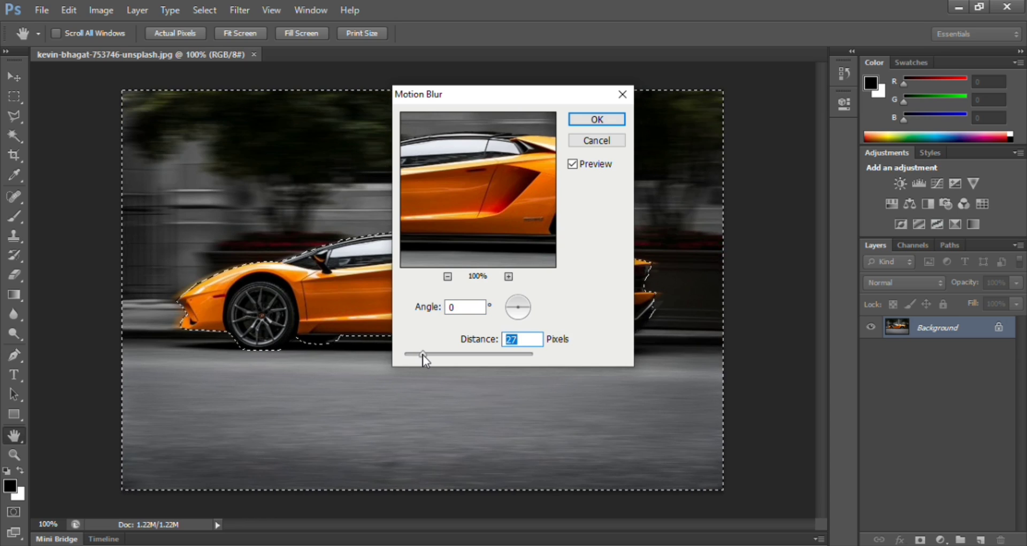
click(602, 123)
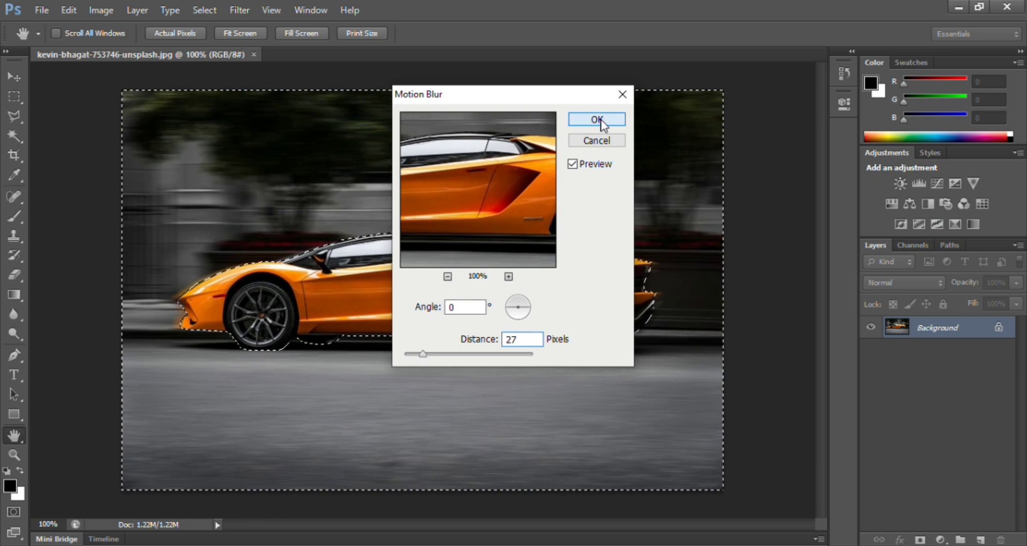
key(l)
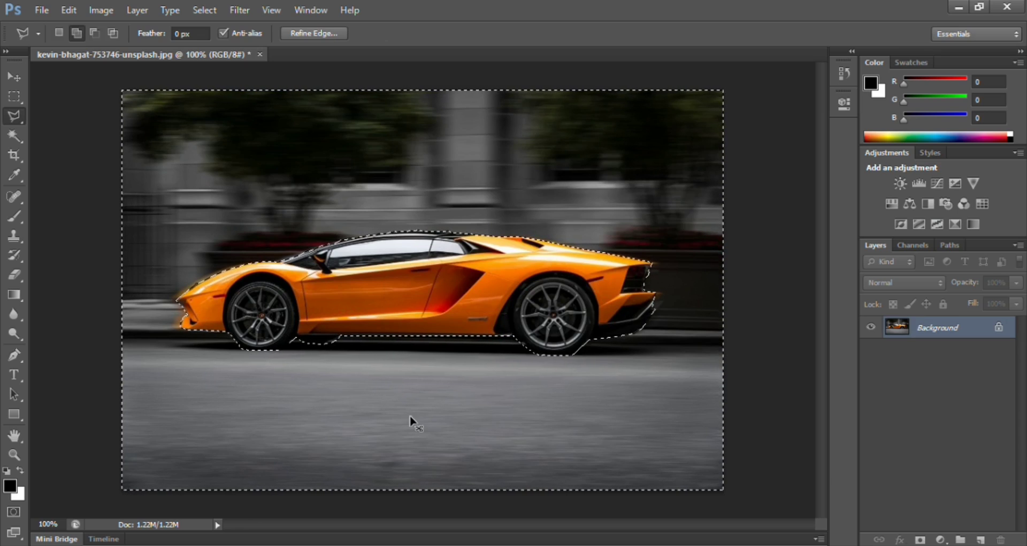
key(ctrl+d)
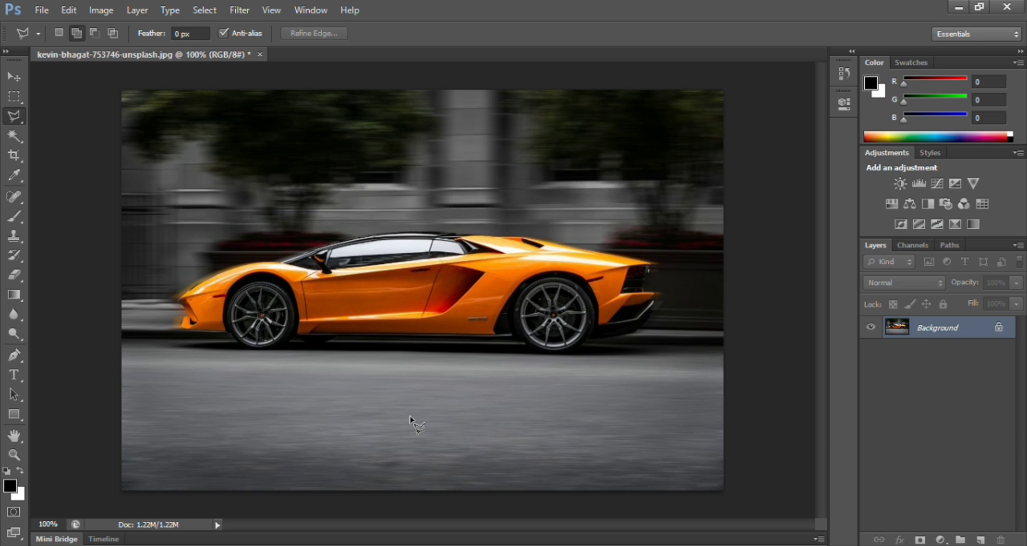
- Select the rear wheel's rim by tracing around it with the Polygonal Lasso
key(ctrl+plus)
key(ctrl+plus)
drag(563, 525, 620, 525)
right_click(14, 115)
click(68, 145)
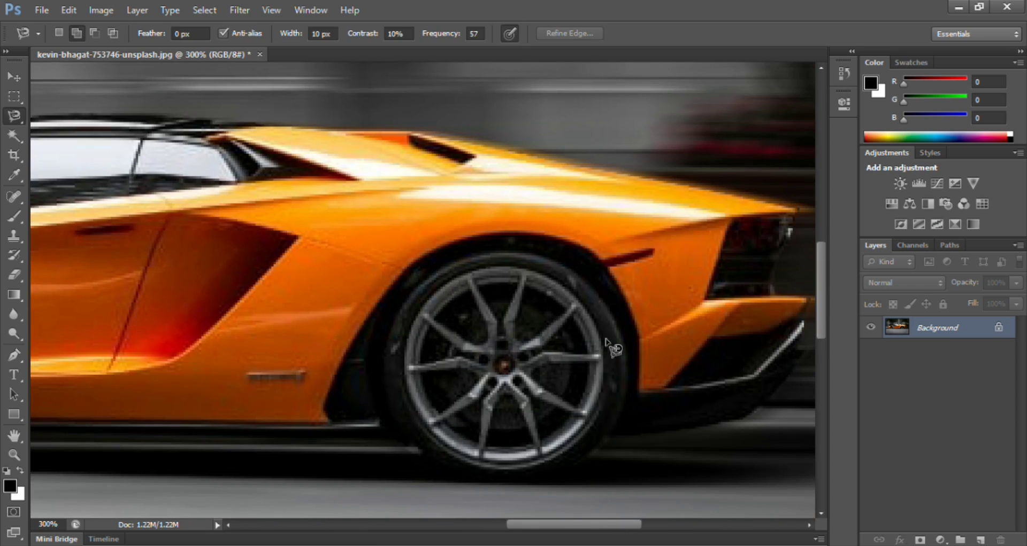
key(ctrl+plus)
key(ctrl+plus)
click(94, 128)
mouse_move(505, 259)
mouse_down()
mouse_move(575, 249)
mouse_move(636, 262)
mouse_move(681, 292)
mouse_move(724, 365)
mouse_move(731, 414)
mouse_move(705, 507)
mouse_move(689, 423)
mouse_move(591, 471)
mouse_move(525, 463)
mouse_move(458, 436)
mouse_move(415, 384)
mouse_move(397, 278)
mouse_move(414, 226)
mouse_move(458, 176)
mouse_move(539, 140)
mouse_up()
click(539, 140)
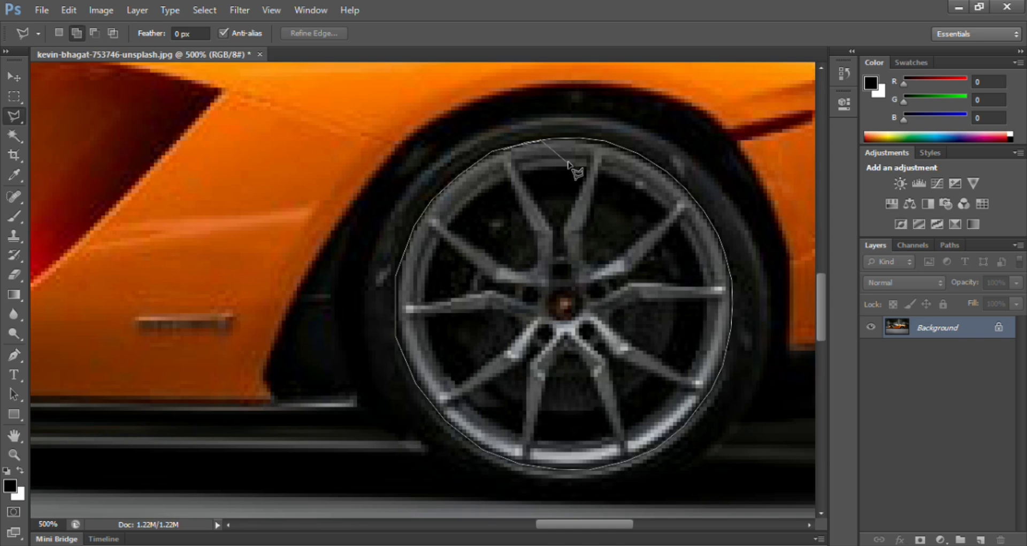
scroll(575, 171, down, 4)
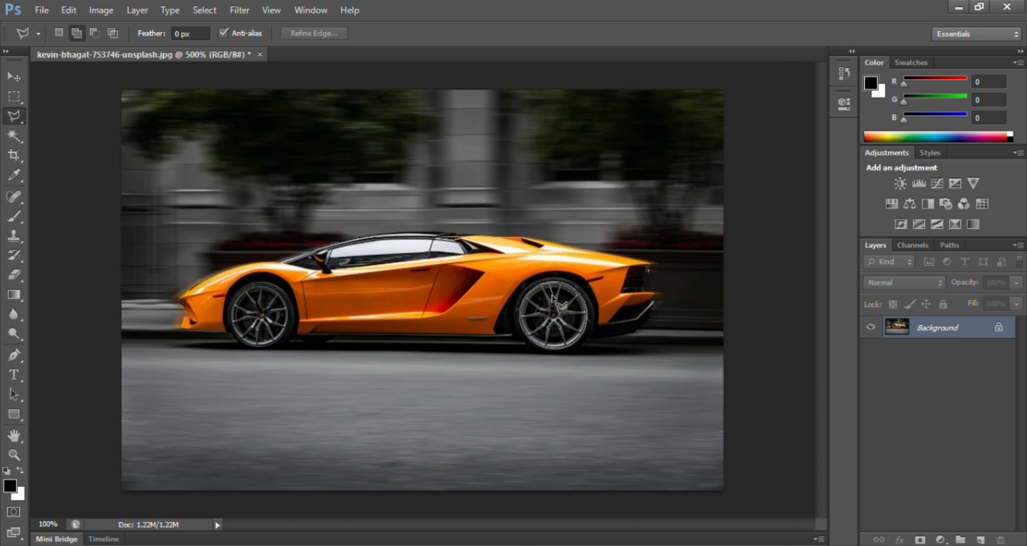
double_click(561, 313)
- Try adding the front wheel's rim to the selection by tracing around it with the Polygonal Lasso
key(ctrl+plus)
key(ctrl+plus)
right_click(802, 84)
key(Escape)
drag(564, 524, 469, 517)
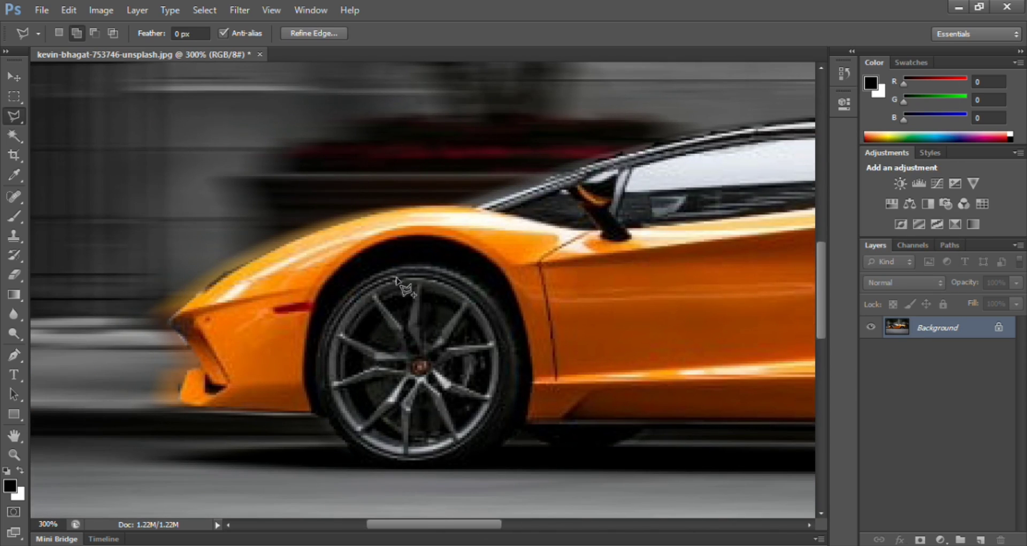
click(498, 353)
click(499, 383)
click(480, 425)
click(443, 450)
click(414, 456)
click(343, 419)
click(328, 354)
click(340, 321)
click(373, 290)
- Feather the wheel rim selection and try a Radial Blur with the Spin method on it
right_click(394, 305)
click(422, 69)
click(603, 187)
key(ctrl+minus)
key(ctrl+minus)
click(239, 9)
mouse_move(321, 161)
click(456, 310)
click(431, 209)
click(577, 150)
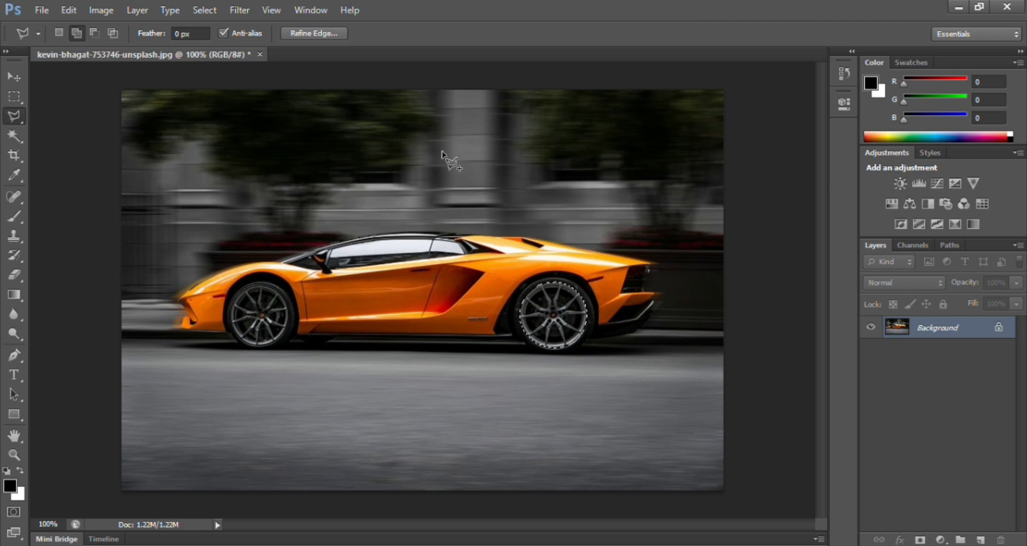
- Feather the rear rim selection by 1 pixel
right_click(551, 309)
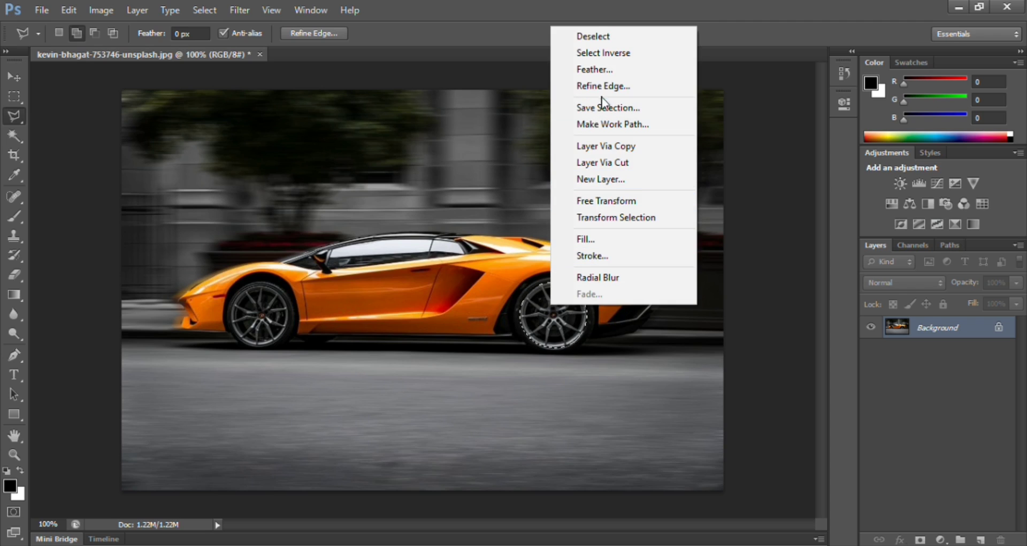
click(598, 70)
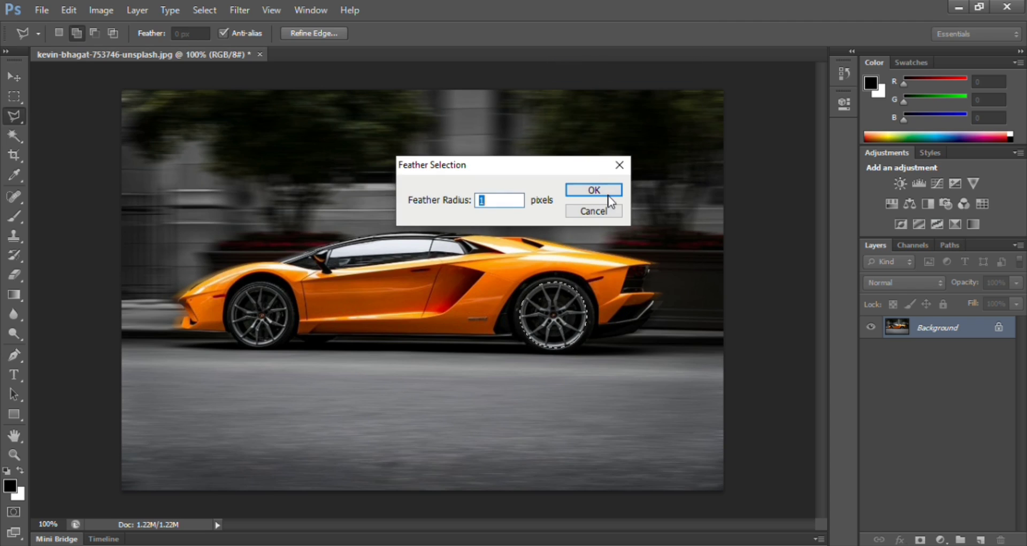
click(594, 191)
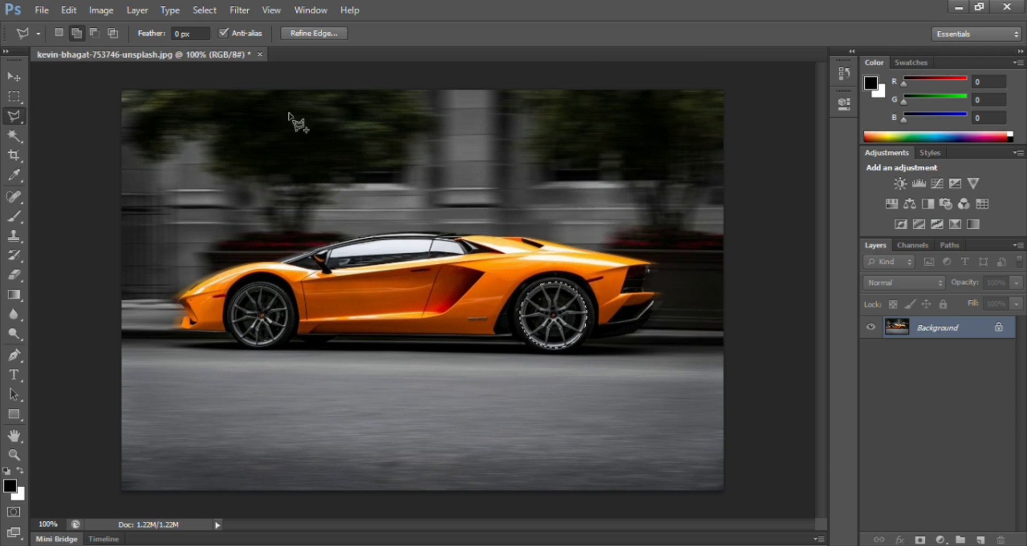
- Apply a Radial Blur to the selected rear rim with amount 12, the Spin method and Good quality
click(237, 10)
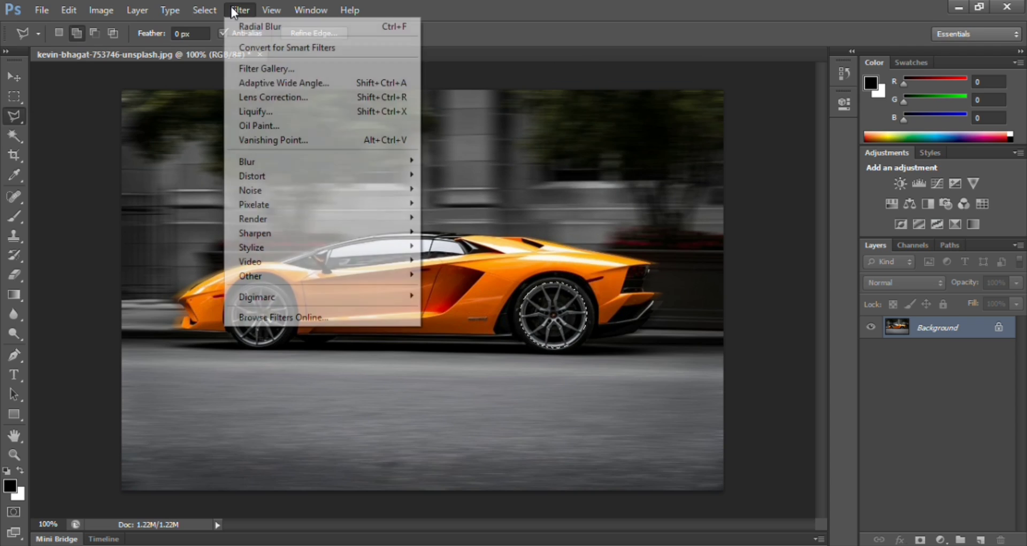
mouse_move(296, 161)
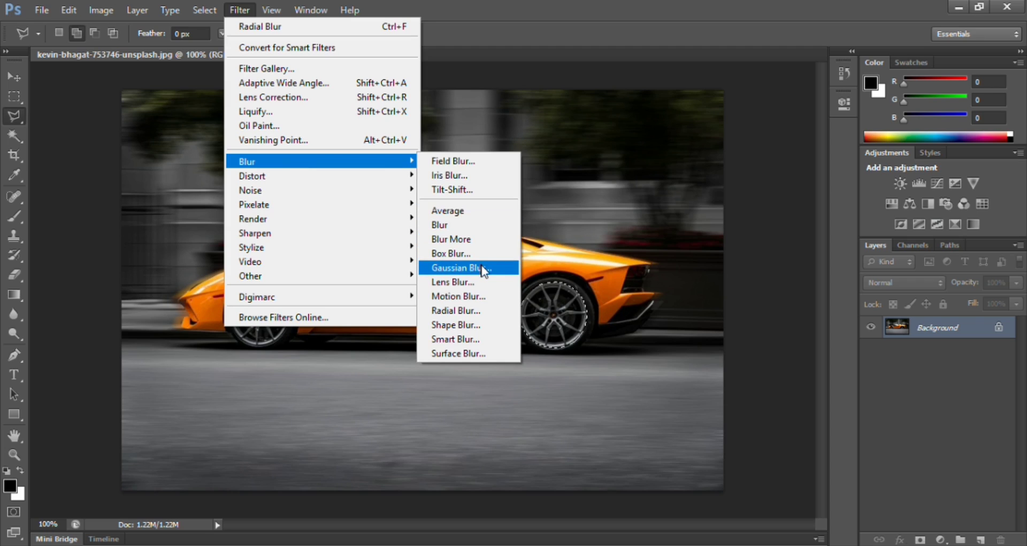
click(475, 311)
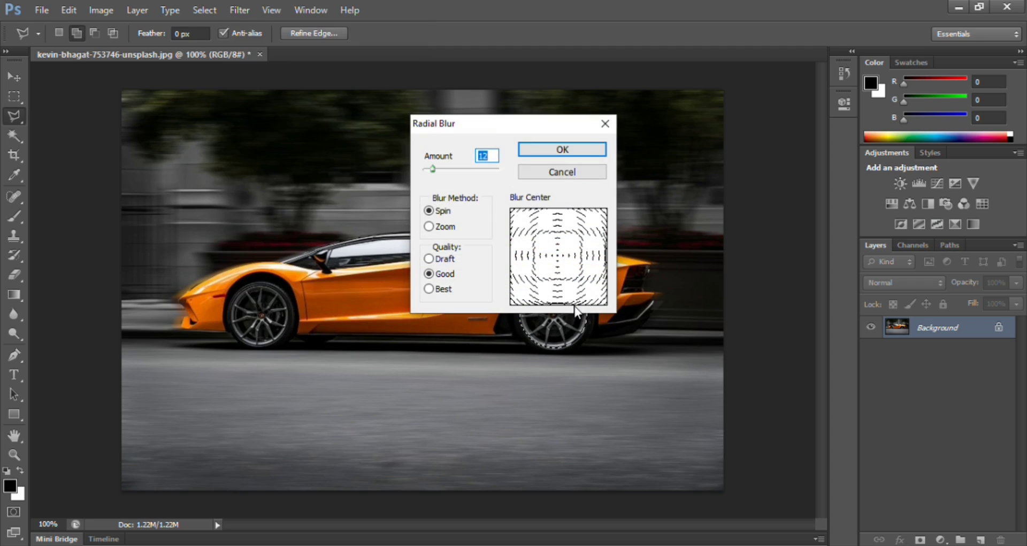
click(553, 154)
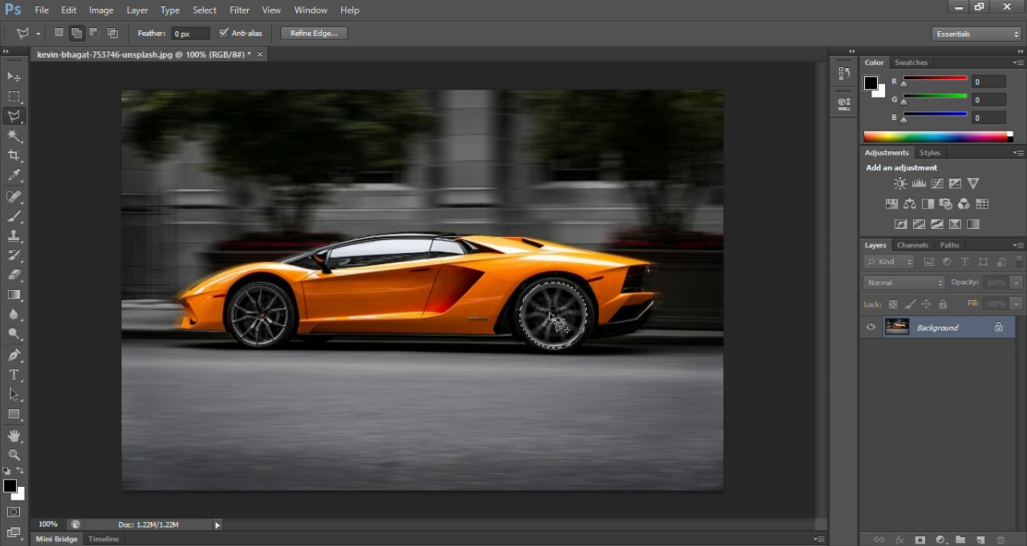
- Place the selection around the front wheel's rim and clear it
drag(501, 311, 256, 316)
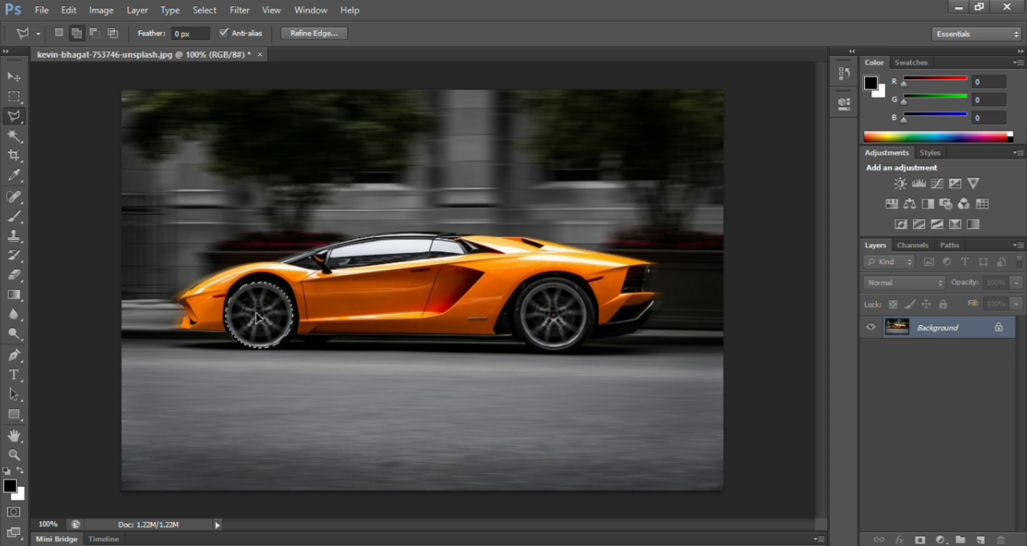
key(ctrl+d)
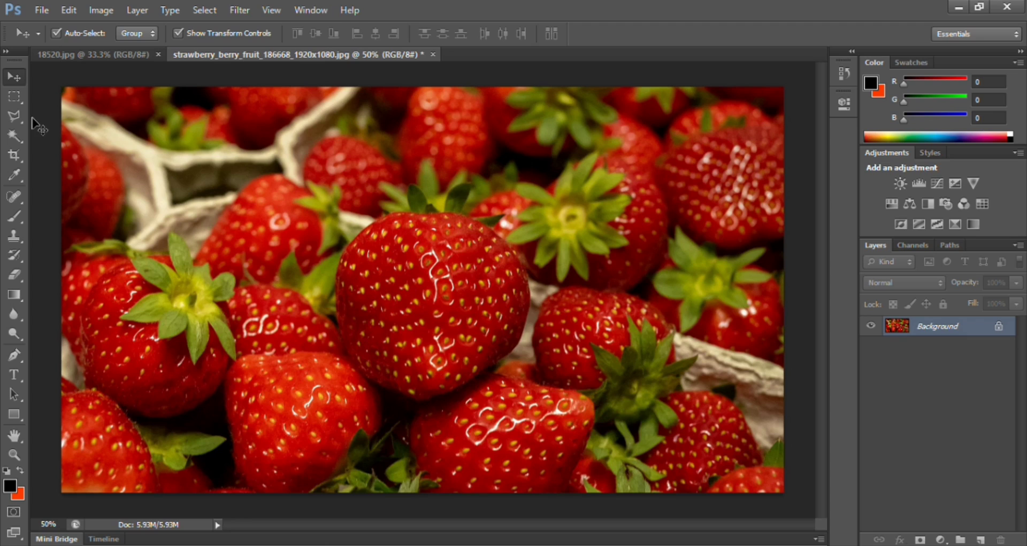
- Select a rectangle around the central strawberry with the Rectangular Marquee and invert the selection to cover its surroundings
click(16, 98)
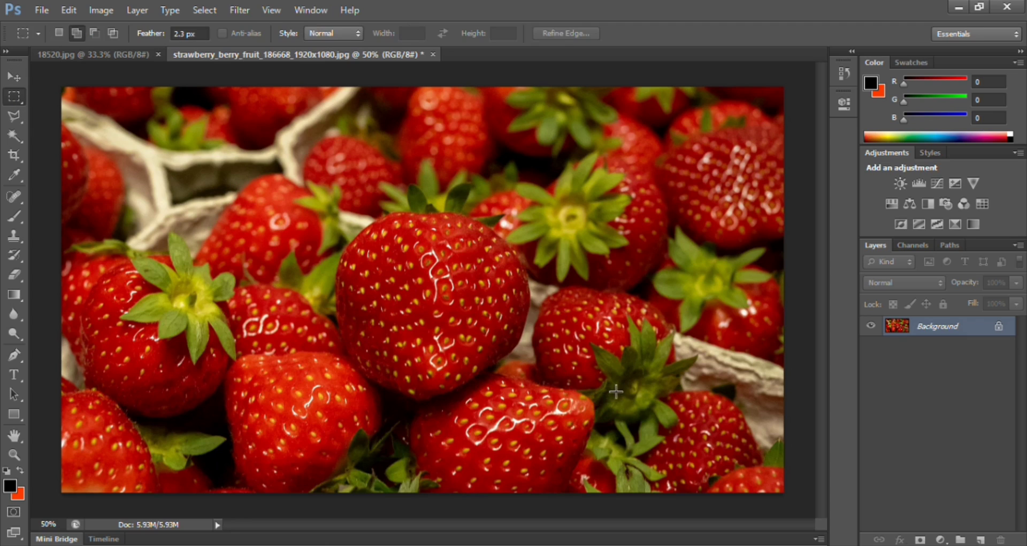
drag(236, 190, 615, 399)
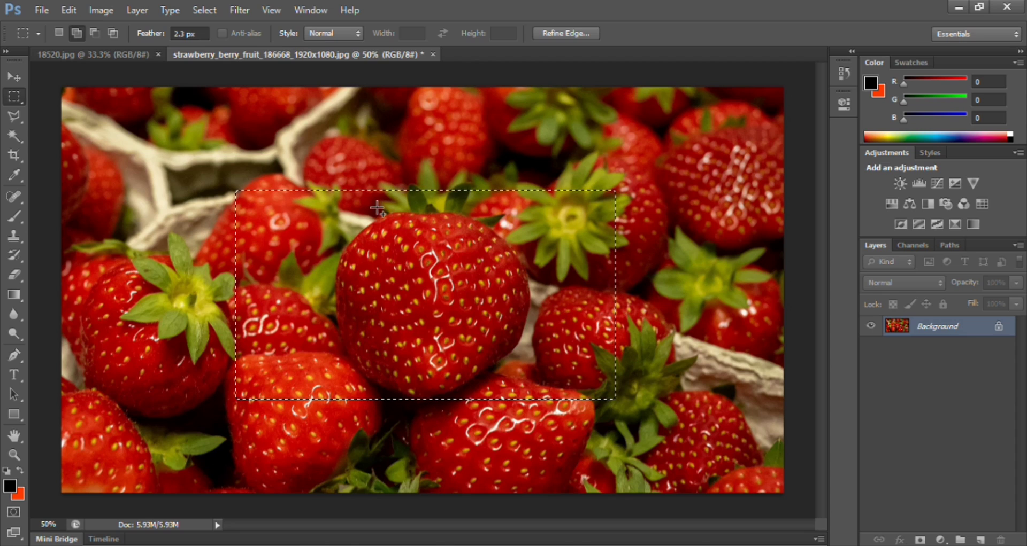
right_click(473, 259)
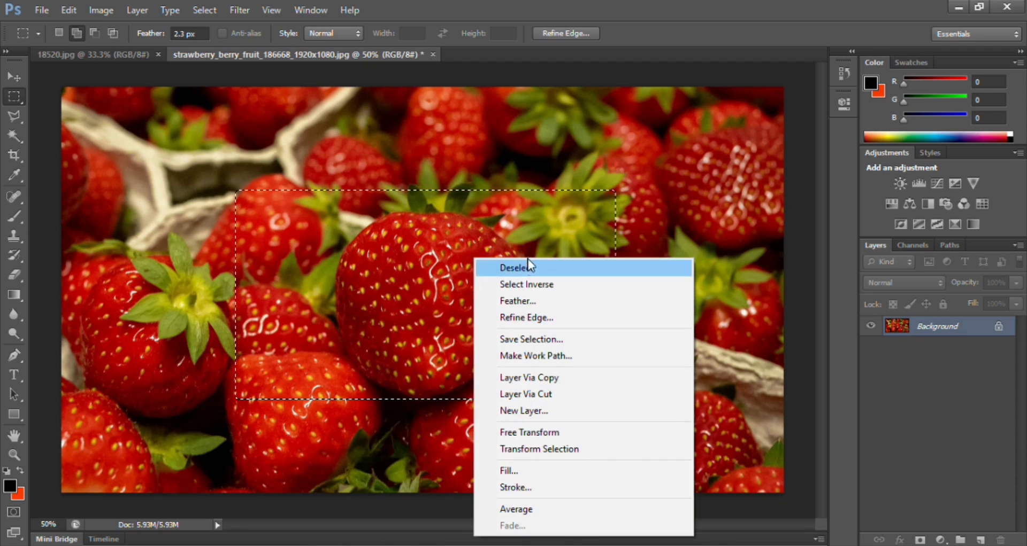
click(542, 291)
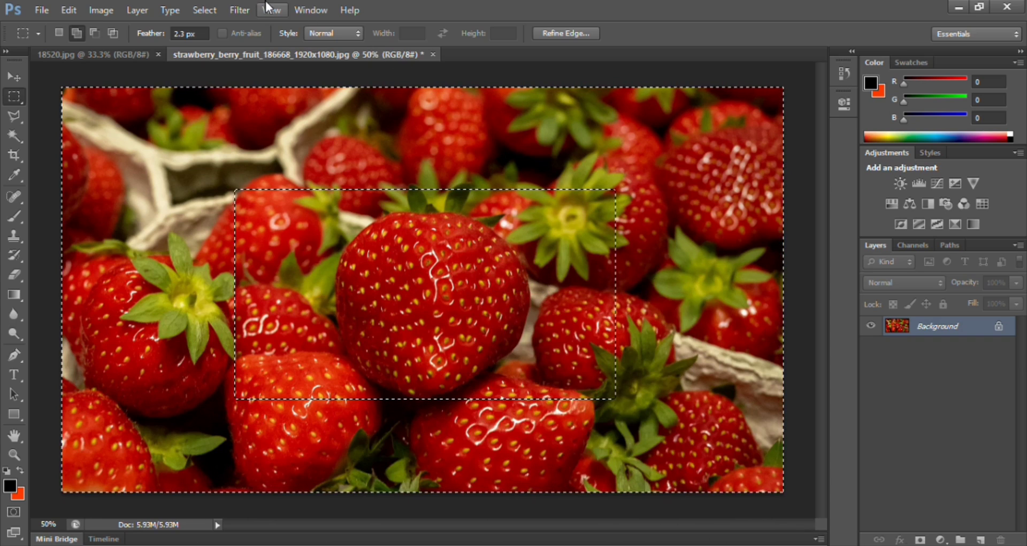
- Apply a Box Blur with a radius of 27 pixels to the area around the central strawberry and clear the selection
click(245, 10)
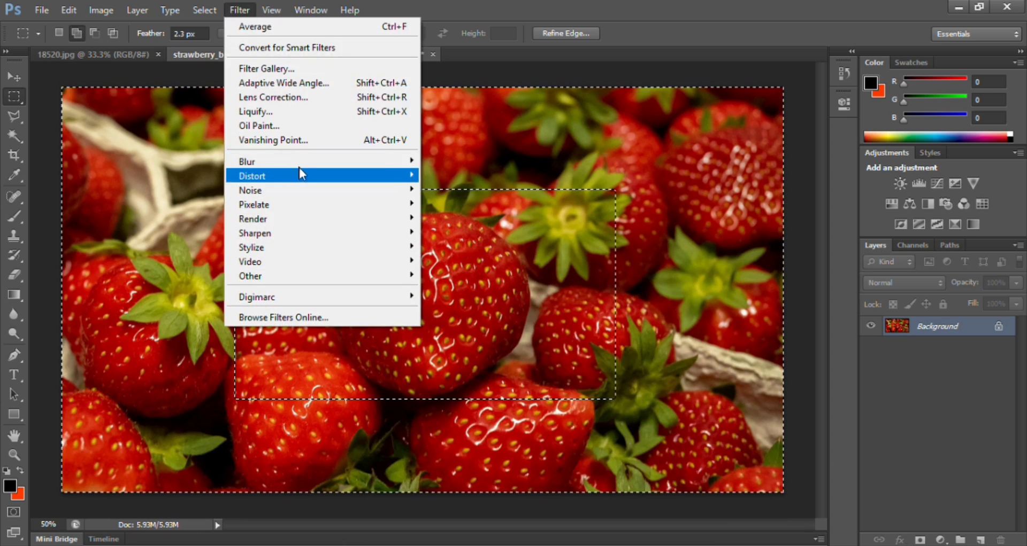
mouse_move(300, 161)
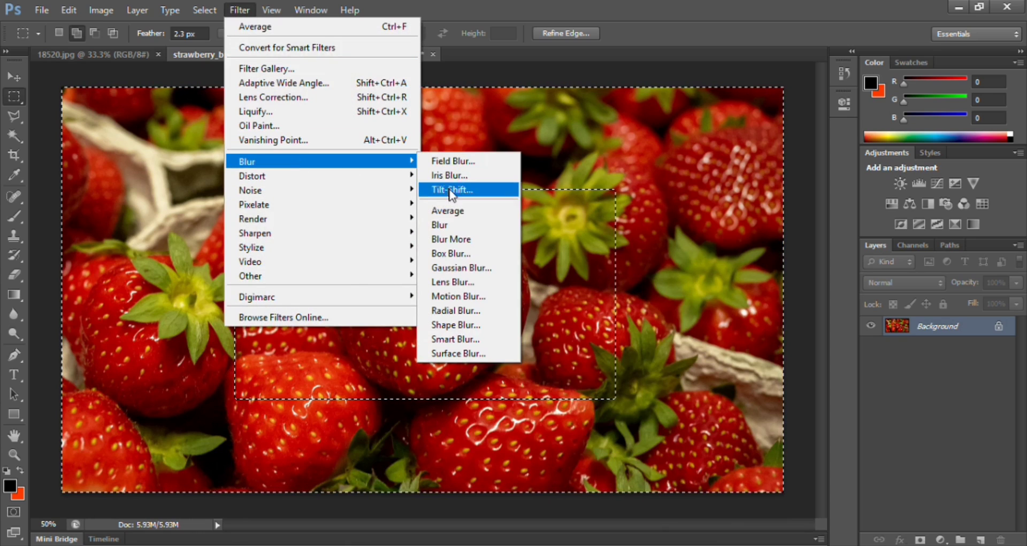
click(463, 255)
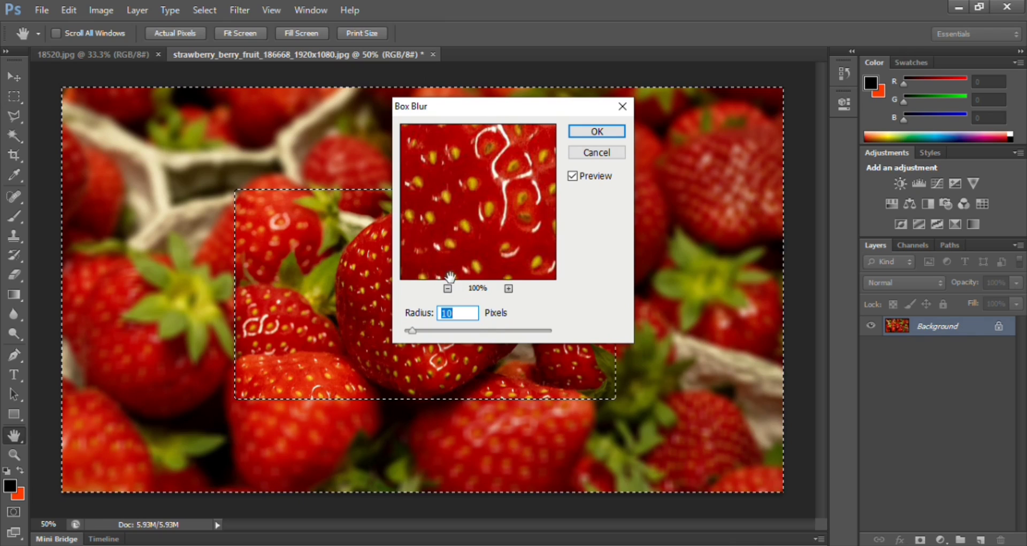
click(448, 290)
click(448, 289)
click(448, 289)
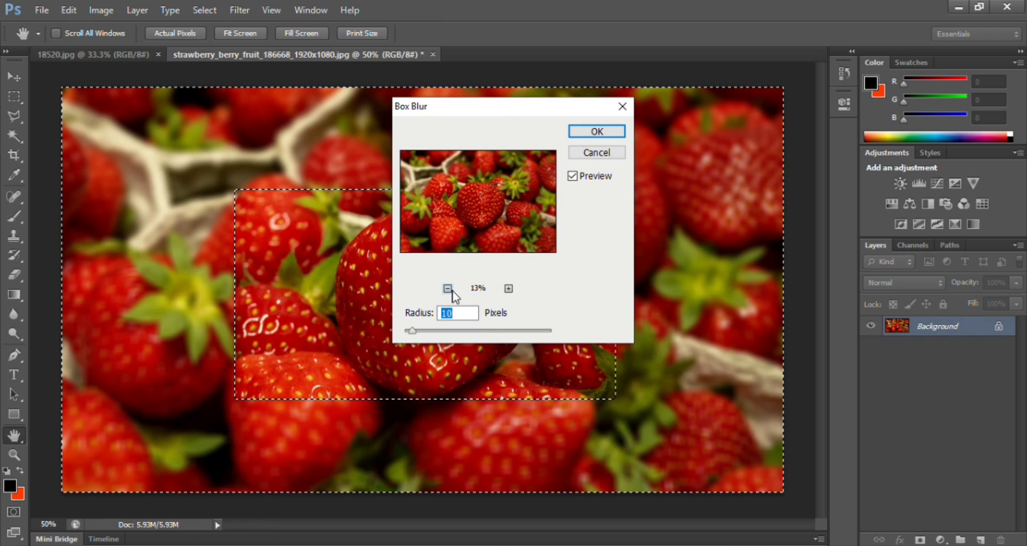
drag(412, 331, 465, 343)
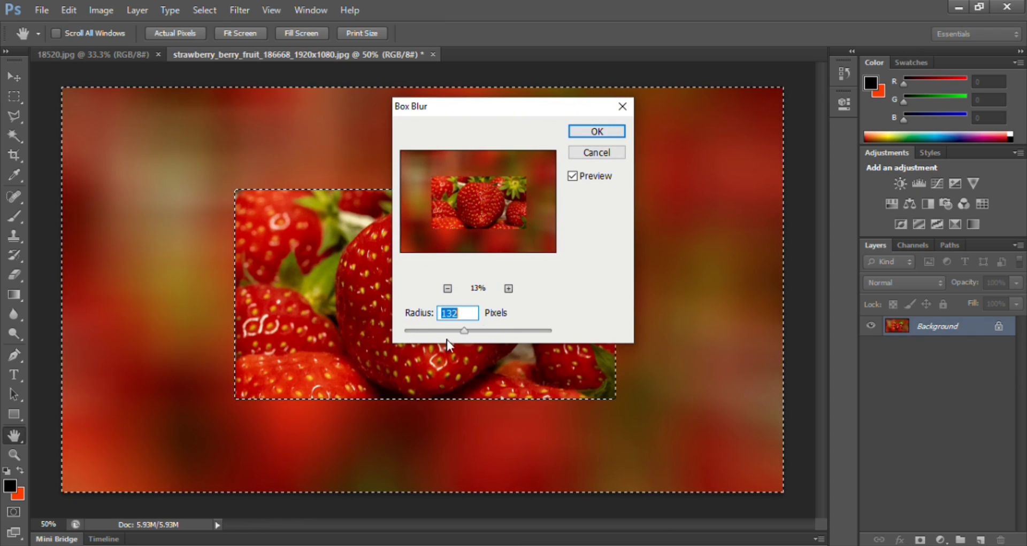
drag(463, 332, 426, 337)
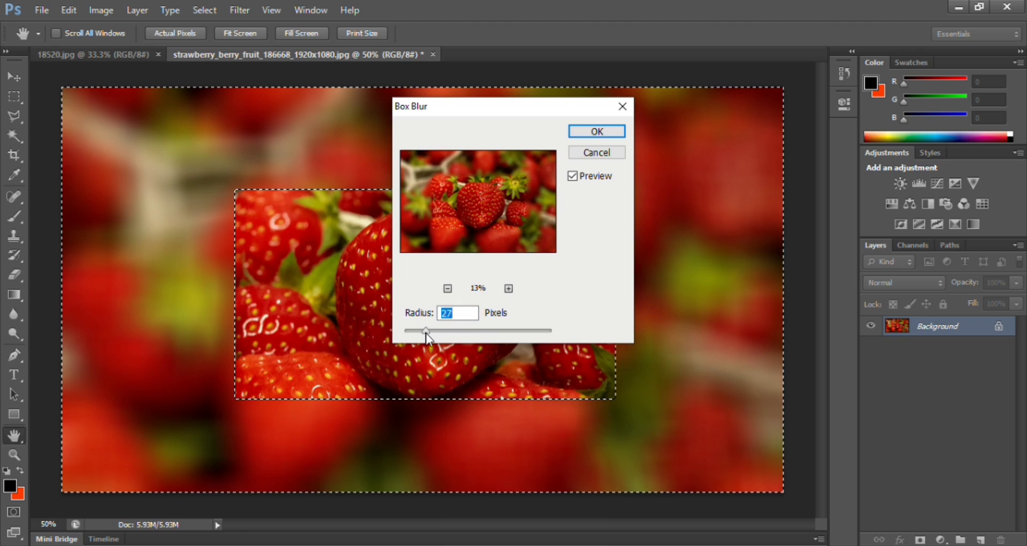
click(597, 132)
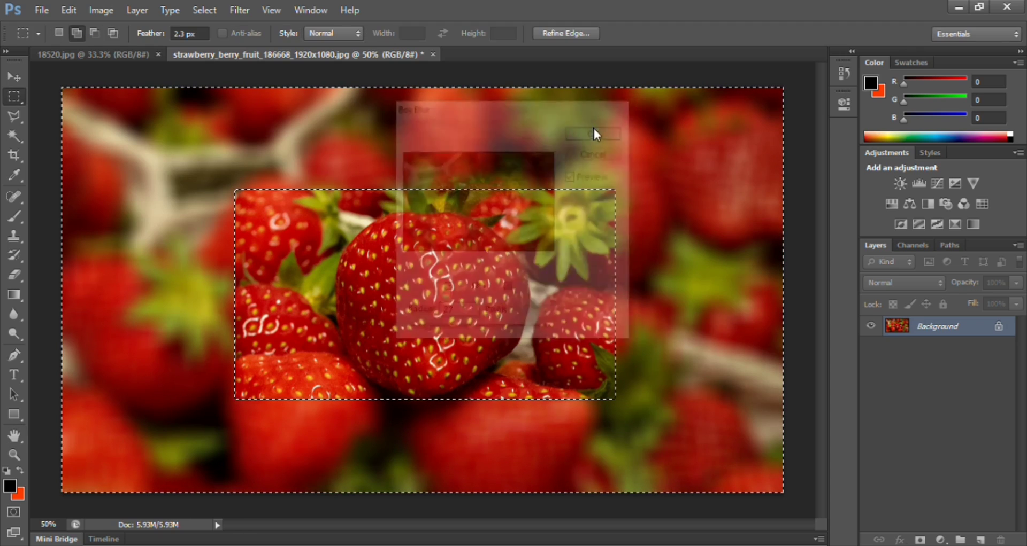
click(424, 118)
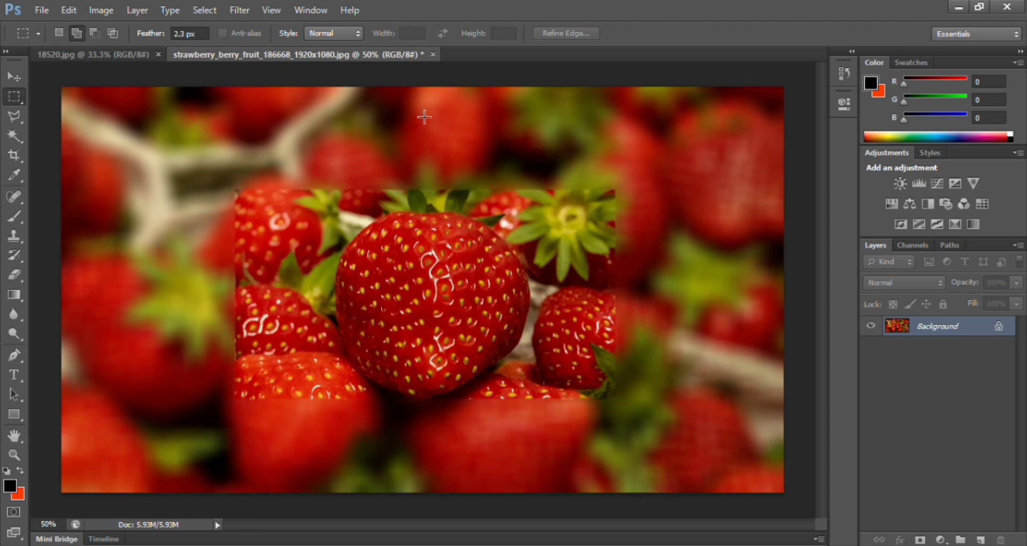